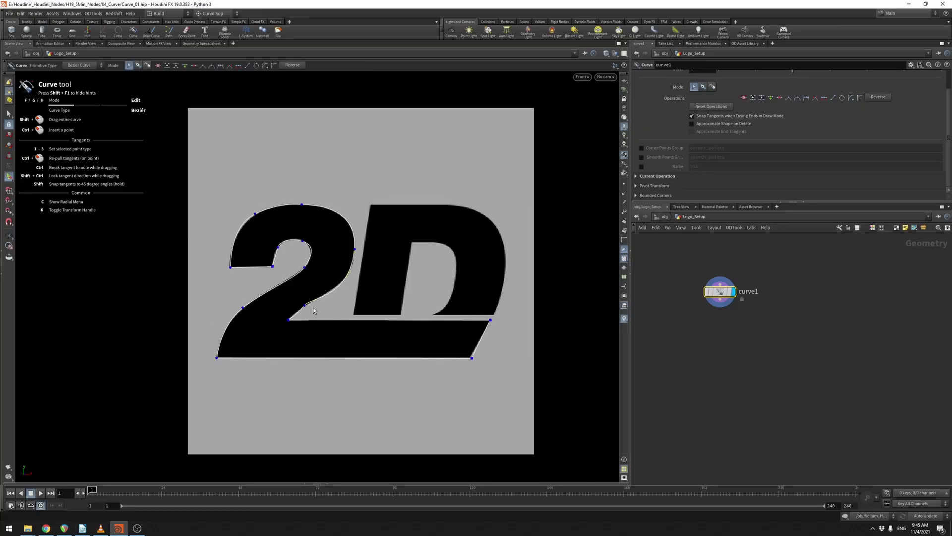
{"action": "left_click", "coordinate": [304, 305]}
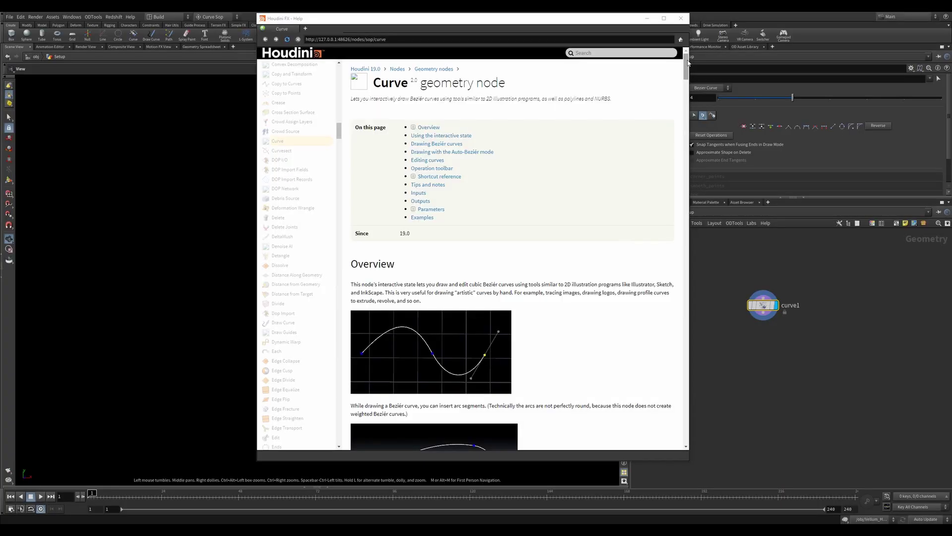
- Look through the Curve geometry node's help page down to its Parameters section, and close it
{"action": "left_click_drag", "start_coordinate": [688, 62], "coordinate": [697, 341]}
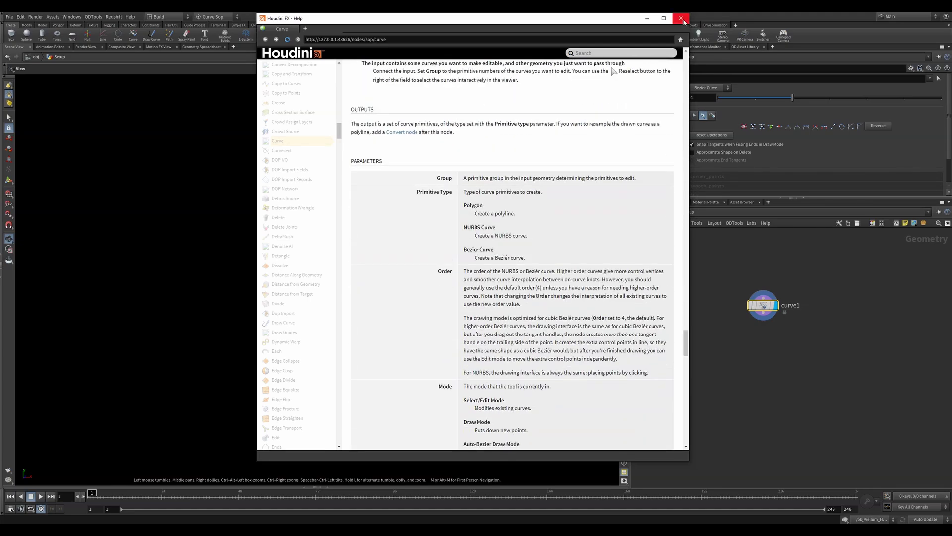
{"action": "left_click", "coordinate": [681, 19]}
- Replace the existing curve node with a new Curve node in the network and activate its drawing tool in the viewport
{"action": "key", "text": "Delete"}
{"action": "key", "text": "Tab"}
{"action": "type", "text": "cur"}
{"action": "key", "text": "Return"}
{"action": "left_click", "coordinate": [764, 305]}
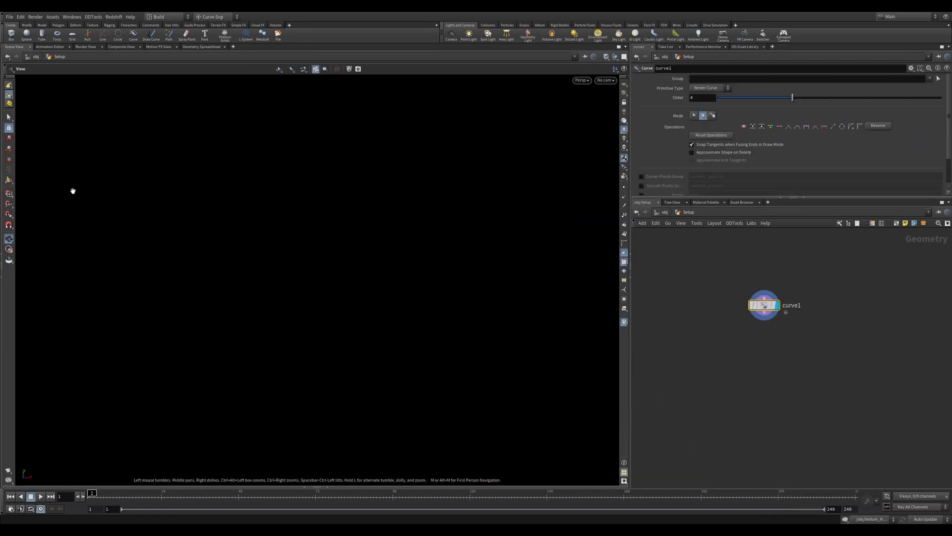
{"action": "key", "text": "Return"}
- Draw a test Bézier curve that mixes straight corner segments with curved segments shaped by pulled tangents
{"action": "left_click", "coordinate": [305, 216]}
{"action": "left_click", "coordinate": [291, 253]}
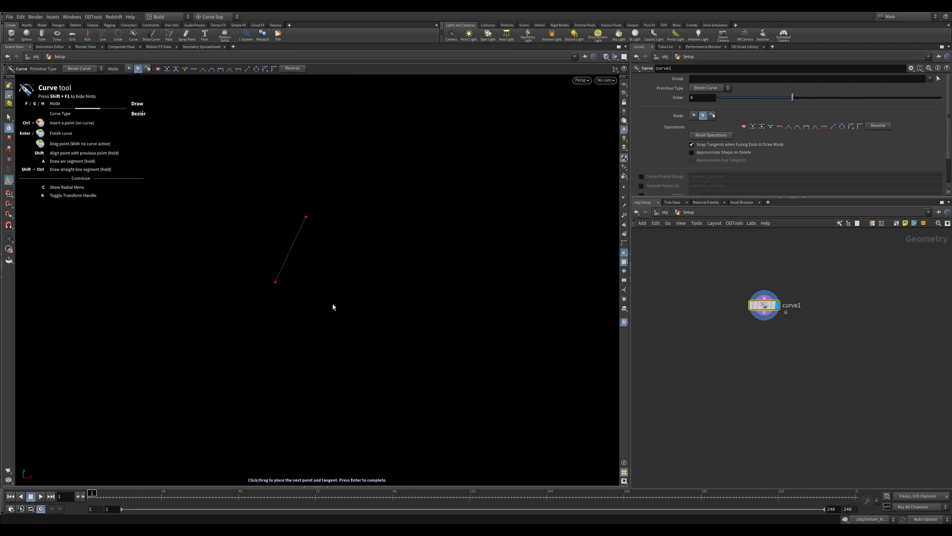
{"action": "left_click_drag", "start_coordinate": [418, 300], "coordinate": [453, 234]}
{"action": "left_click_drag", "start_coordinate": [421, 185], "coordinate": [350, 195]}
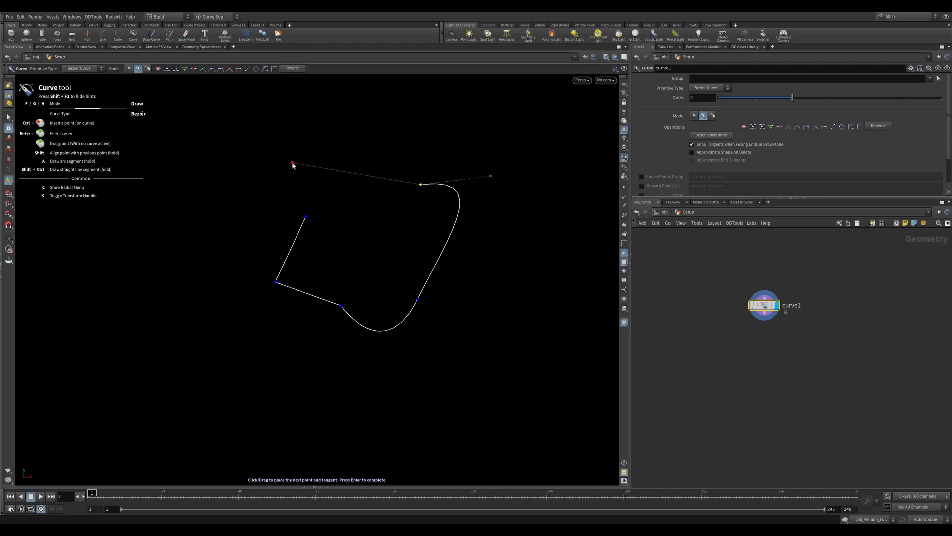
{"action": "left_click", "coordinate": [293, 163], "text": "ctrl+shift"}
{"action": "left_click_drag", "start_coordinate": [391, 111], "coordinate": [468, 181]}
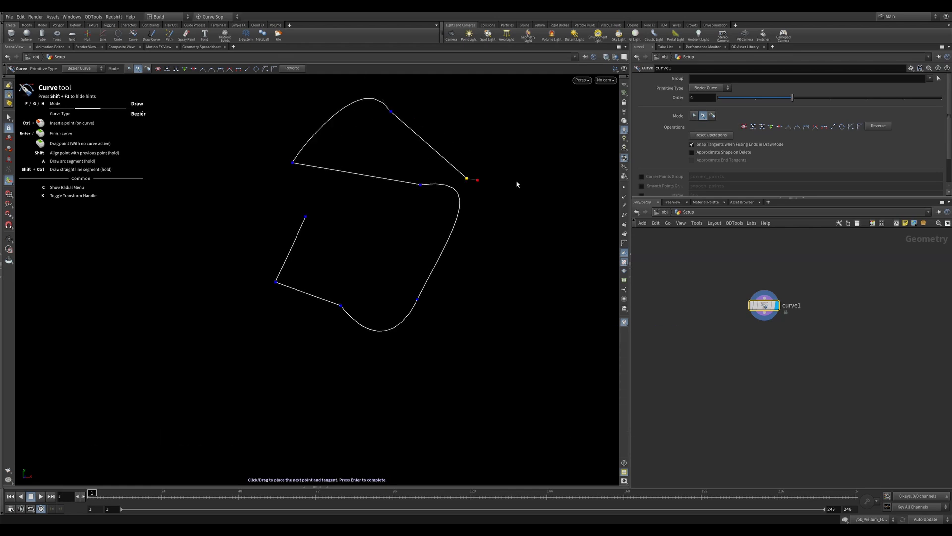
{"action": "left_click", "coordinate": [498, 184], "text": "ctrl"}
{"action": "left_click", "coordinate": [495, 371]}
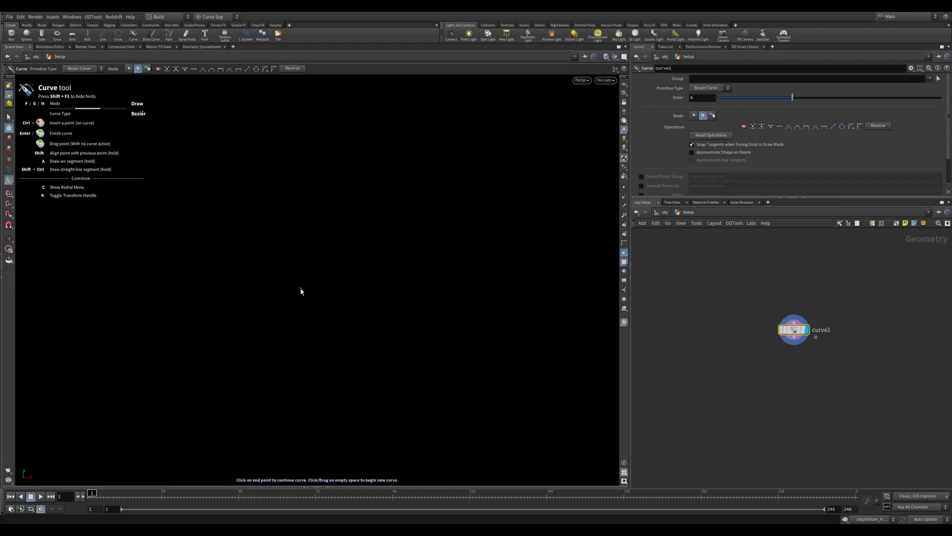
- Draw a Bézier segment with a pulled starting tangent, and a separate curve made of a chain of arc segments
{"action": "left_click_drag", "start_coordinate": [300, 288], "coordinate": [455, 180]}
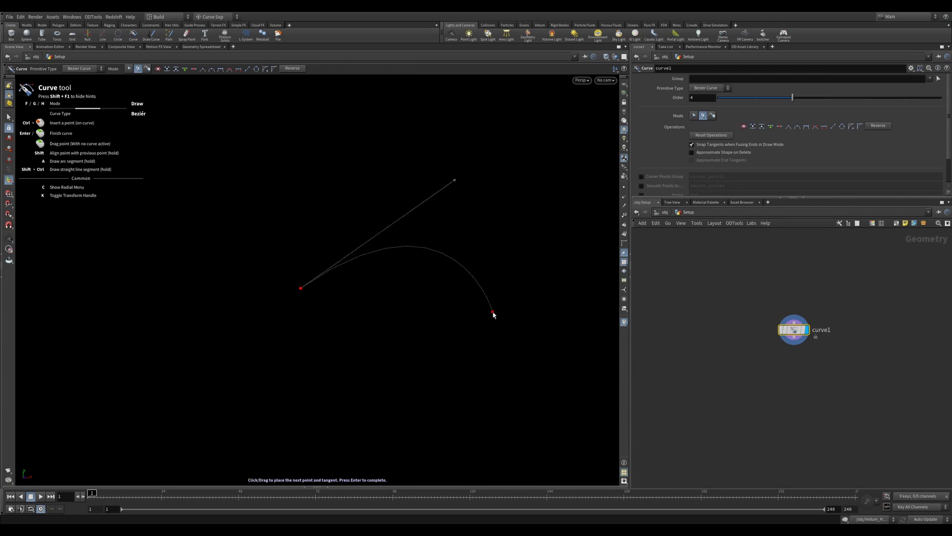
{"action": "left_click", "coordinate": [492, 313]}
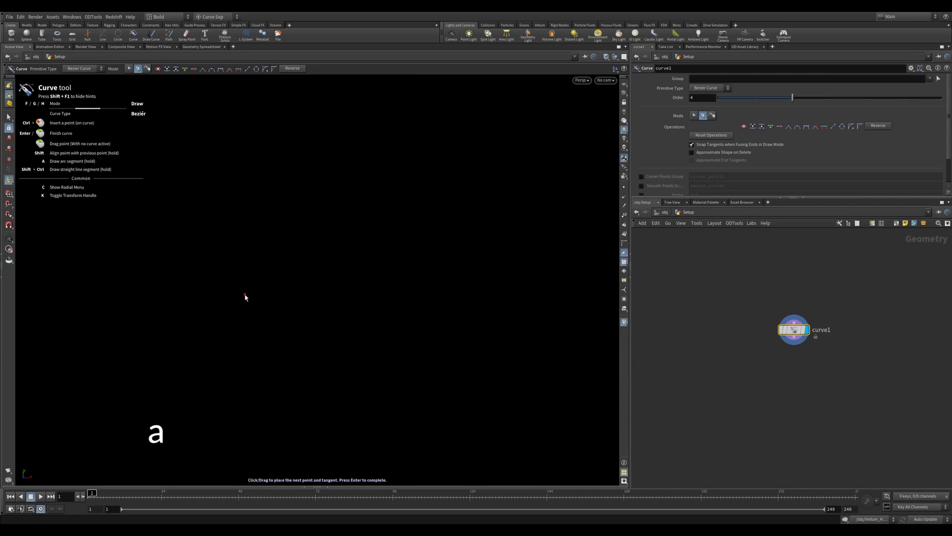
{"action": "left_click_drag", "start_coordinate": [245, 294], "coordinate": [312, 293]}
{"action": "left_click_drag", "start_coordinate": [435, 336], "coordinate": [493, 364]}
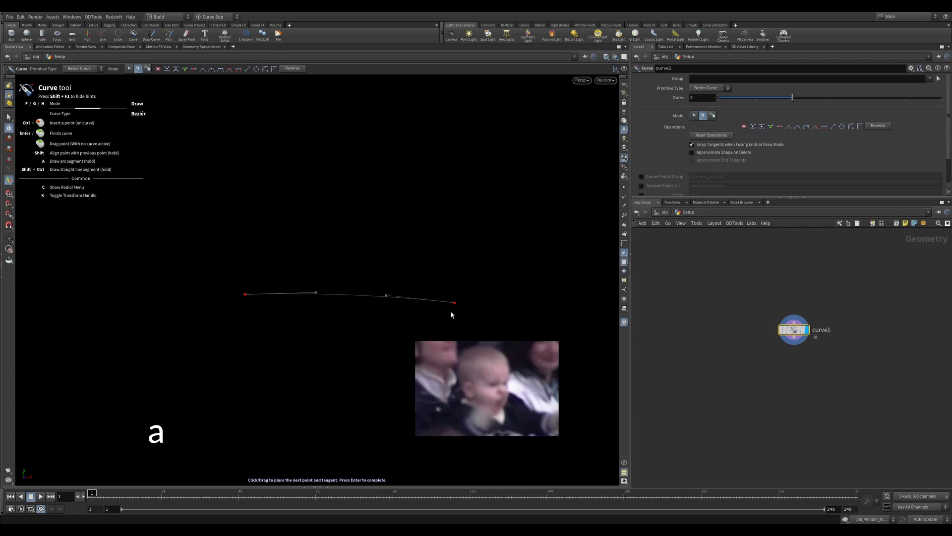
{"action": "left_click", "coordinate": [258, 152]}
{"action": "left_click", "coordinate": [199, 192]}
{"action": "left_click", "coordinate": [241, 248]}
{"action": "left_click", "coordinate": [276, 212]}
{"action": "left_click", "coordinate": [229, 191]}
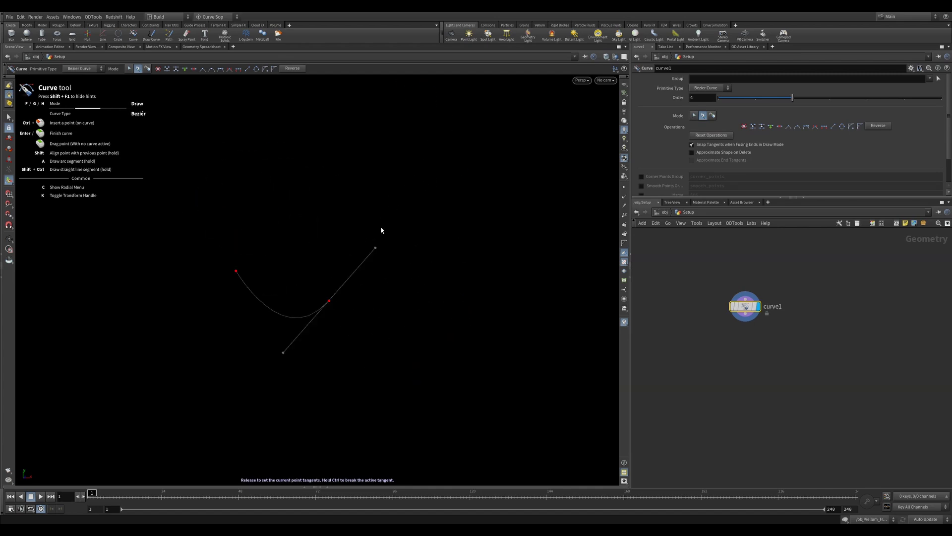
- Draw a smooth winding S-shaped Bézier curve, pulling out the tangents at each placed point
{"action": "left_click_drag", "start_coordinate": [371, 198], "coordinate": [435, 213]}
{"action": "left_click_drag", "start_coordinate": [251, 179], "coordinate": [197, 162]}
{"action": "left_click_drag", "start_coordinate": [271, 133], "coordinate": [391, 111]}
{"action": "left_click_drag", "start_coordinate": [446, 126], "coordinate": [454, 181]}
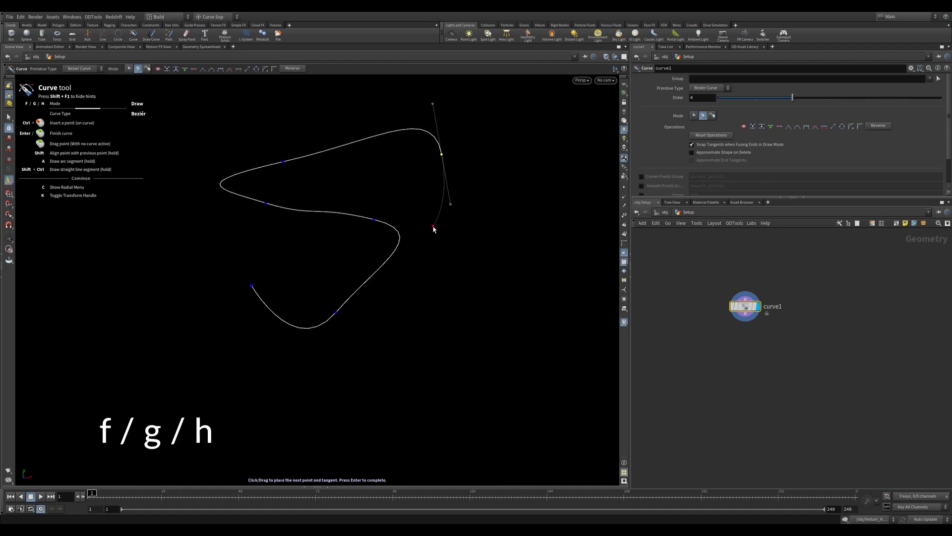
- In Edit mode, reshape the top of the S-shaped curve by moving its upper-left point and breaking that point's tangents
{"action": "key", "text": "f"}
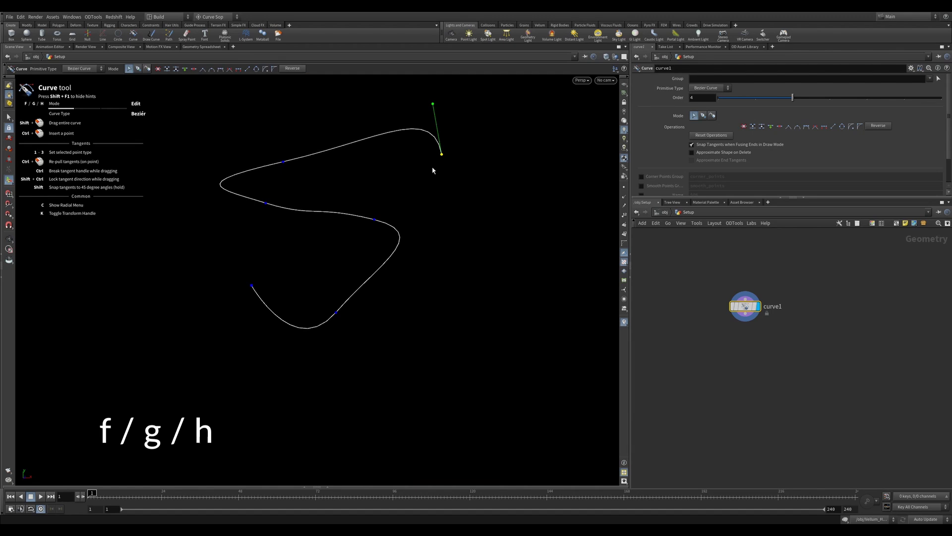
{"action": "left_click_drag", "start_coordinate": [282, 163], "coordinate": [320, 121]}
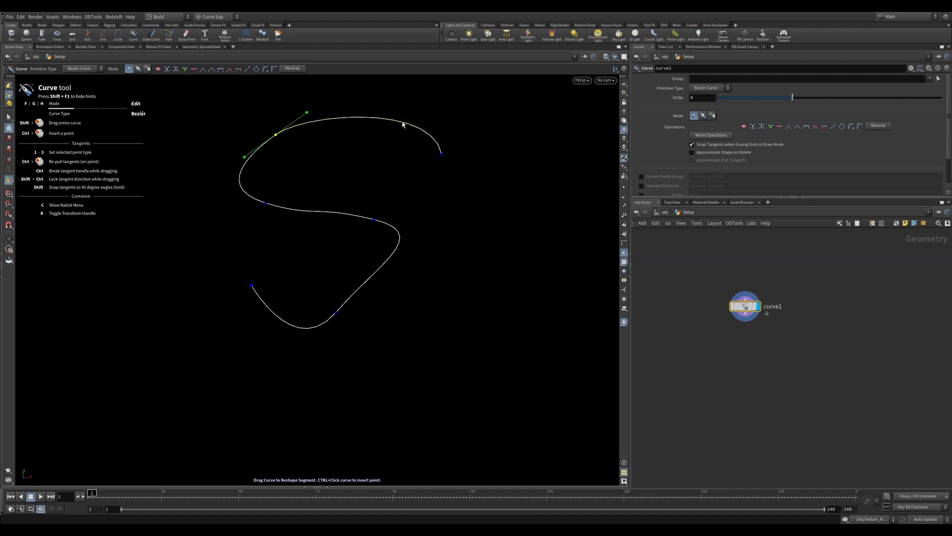
{"action": "mouse_move", "coordinate": [403, 124]}
{"action": "left_mouse_down"}
{"action": "mouse_move", "coordinate": [393, 144]}
{"action": "mouse_move", "coordinate": [287, 104]}
{"action": "mouse_move", "coordinate": [423, 127]}
{"action": "mouse_move", "coordinate": [389, 105]}
{"action": "mouse_move", "coordinate": [412, 140]}
{"action": "left_mouse_up"}
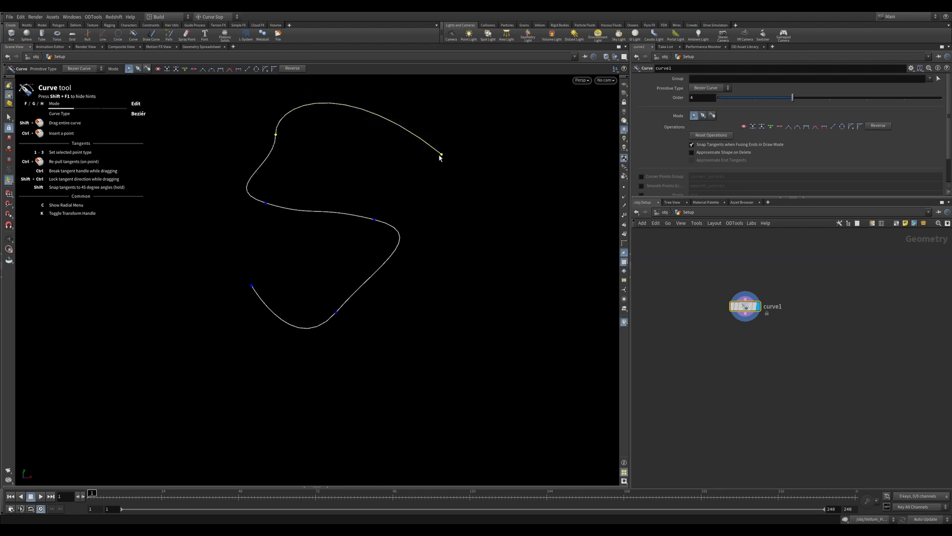
{"action": "mouse_move", "coordinate": [276, 102]}
{"action": "left_mouse_down"}
{"action": "mouse_move", "coordinate": [268, 83]}
{"action": "mouse_move", "coordinate": [273, 106]}
{"action": "left_mouse_up"}
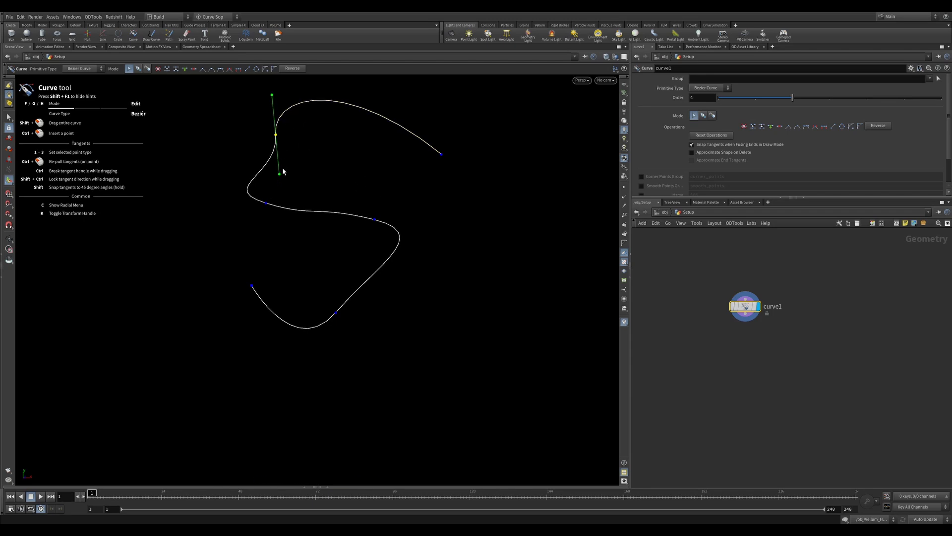
{"action": "left_click_drag", "start_coordinate": [280, 176], "coordinate": [215, 151], "text": "ctrl"}
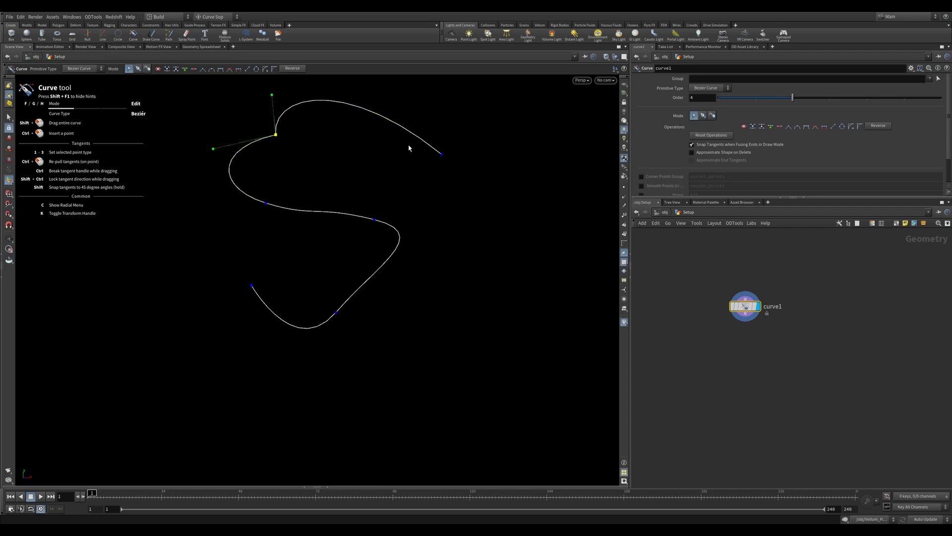
- Lower the curve's upper end point with the transform handle, and reposition the entire curve in the viewport
{"action": "left_click", "coordinate": [442, 155]}
{"action": "key", "text": "k"}
{"action": "left_click_drag", "start_coordinate": [444, 135], "coordinate": [443, 202]}
{"action": "key", "text": "k"}
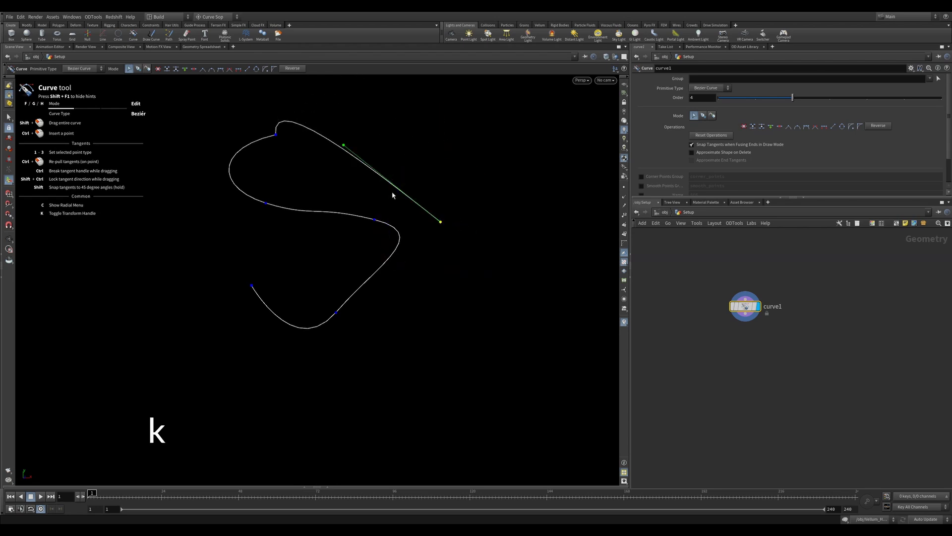
{"action": "left_click_drag", "start_coordinate": [332, 225], "coordinate": [349, 209], "text": "shift"}
{"action": "left_click_drag", "start_coordinate": [408, 171], "coordinate": [340, 215]}
{"action": "left_click", "coordinate": [179, 69]}
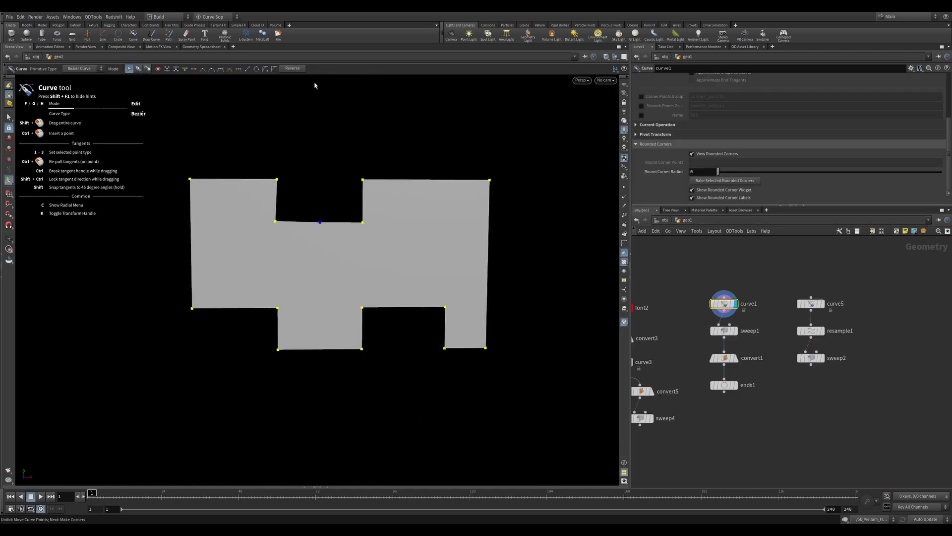
- Round the selected corners of the blocky curve to a radius of about 0.109 and apply Close Curve
{"action": "left_click", "coordinate": [265, 68]}
{"action": "left_click_drag", "start_coordinate": [257, 200], "coordinate": [270, 224]}
{"action": "right_click", "coordinate": [319, 236]}
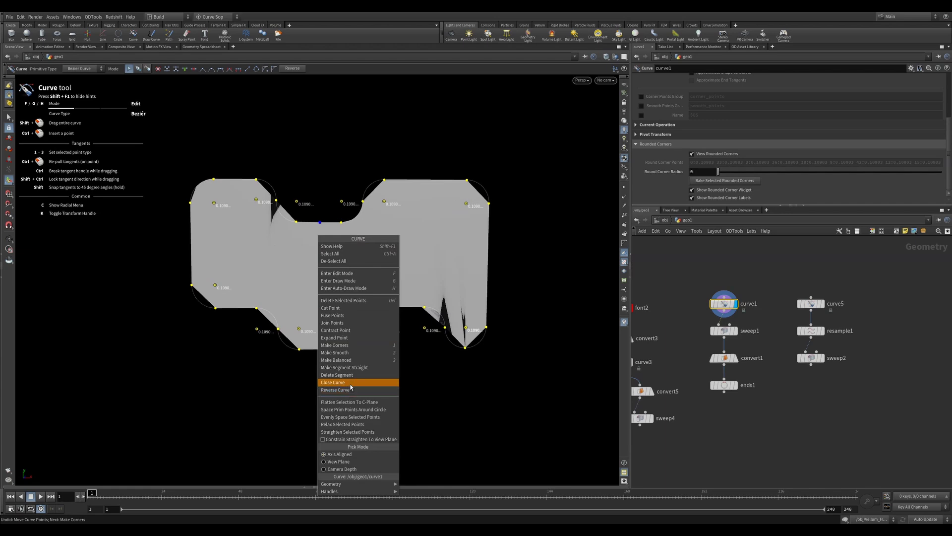
{"action": "left_click", "coordinate": [334, 383]}
{"action": "left_click_drag", "start_coordinate": [257, 200], "coordinate": [257, 200]}
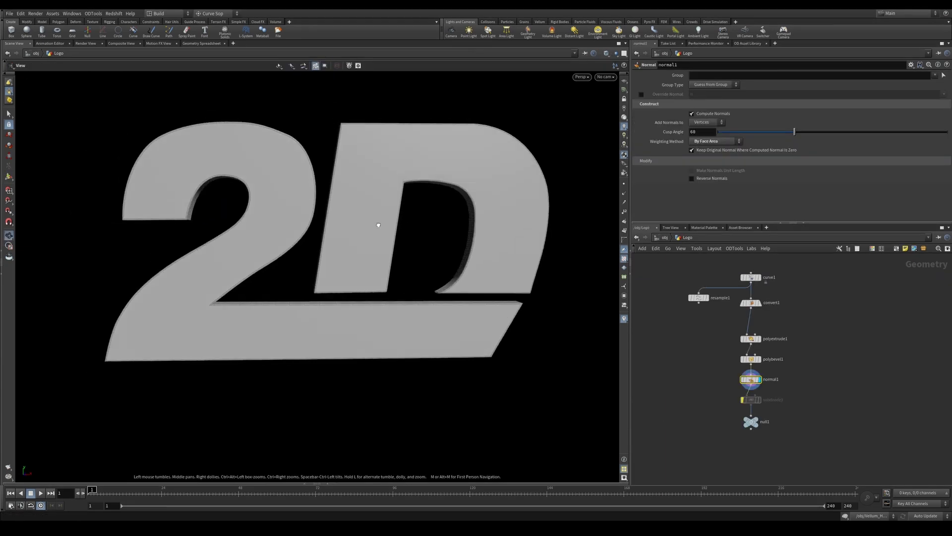
{"action": "left_click_drag", "start_coordinate": [379, 223], "coordinate": [423, 180]}
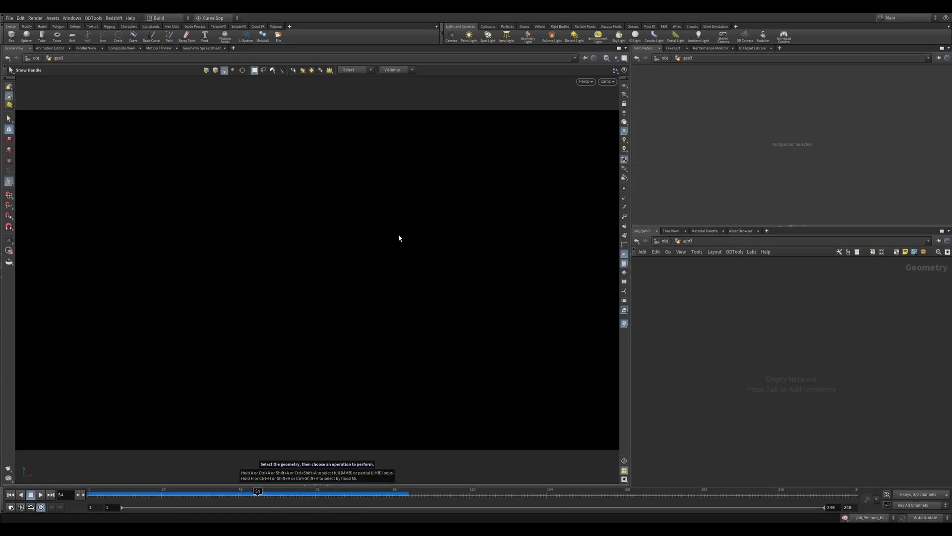
- Paste the mibotec.de image URL as the Front view's background image, switch to the front view and slightly lower the image brightness
{"action": "key", "text": "d"}
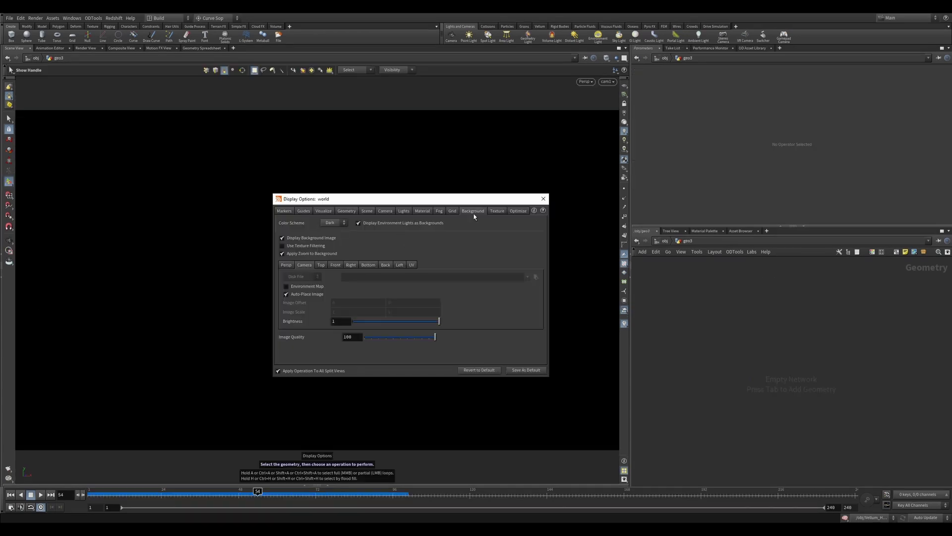
{"action": "left_click", "coordinate": [335, 266]}
{"action": "key", "text": "ctrl+v"}
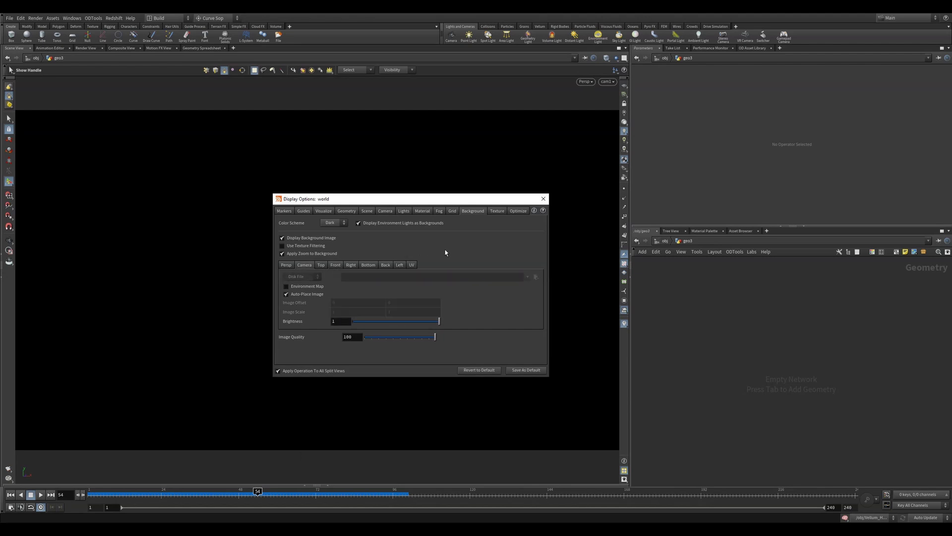
{"action": "left_click", "coordinate": [340, 268]}
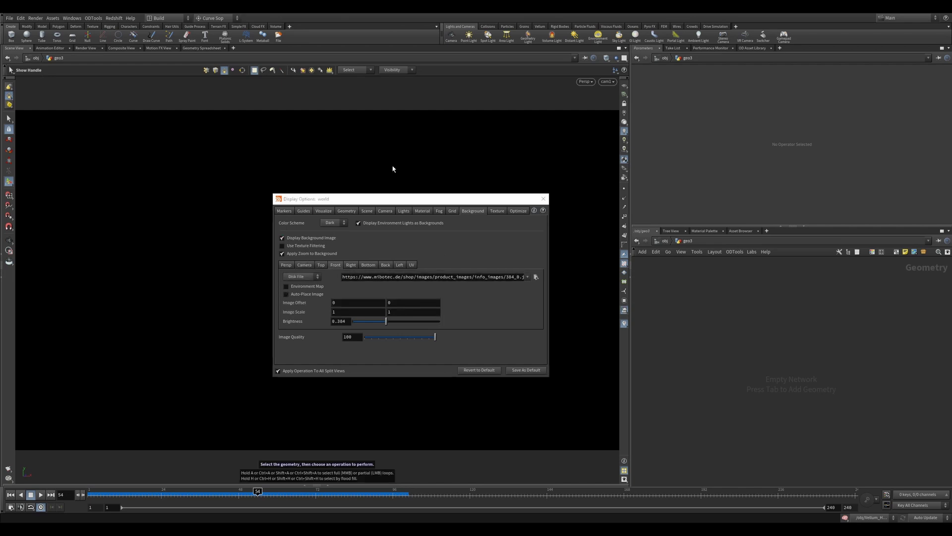
{"action": "key", "text": "space+3"}
{"action": "left_click_drag", "start_coordinate": [386, 325], "coordinate": [381, 326]}
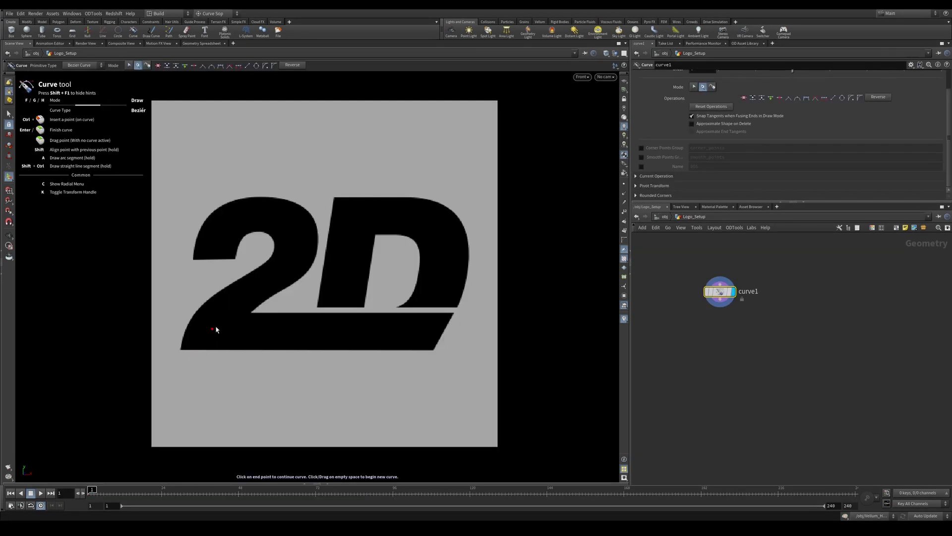
- Trace the outline of the logo's 2 as a closed Bézier curve, with corner points on straight edges and pulled tangents on curves
{"action": "left_click", "coordinate": [253, 313]}
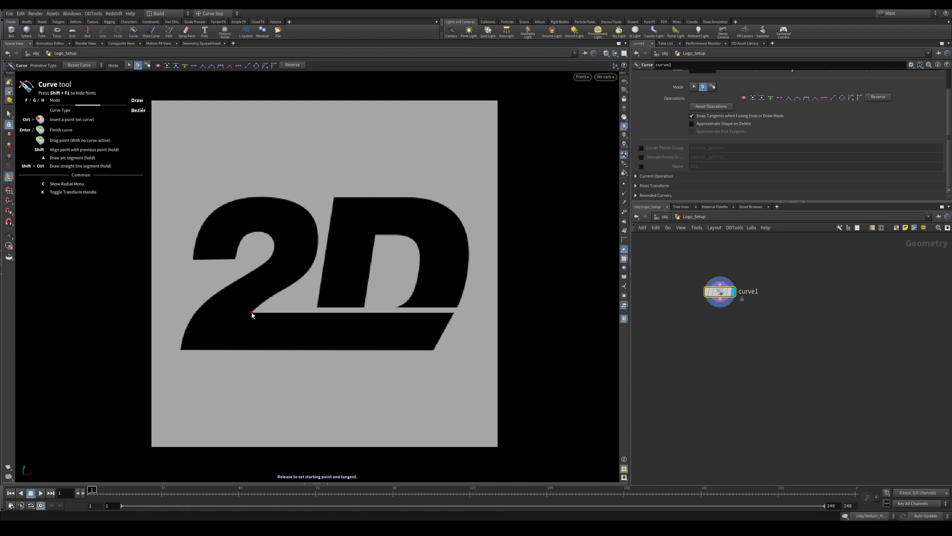
{"action": "left_click", "coordinate": [453, 312]}
{"action": "left_click", "coordinate": [434, 350]}
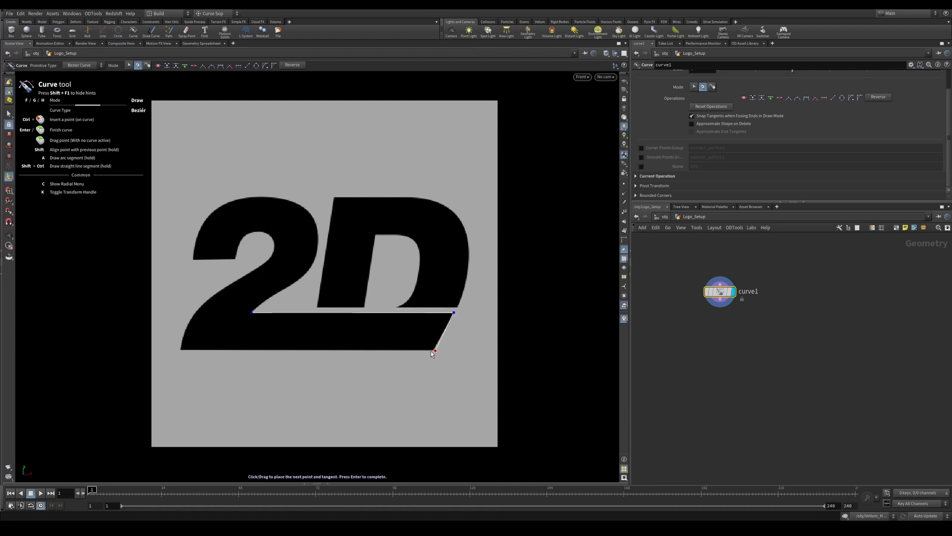
{"action": "left_click", "coordinate": [181, 351]}
{"action": "left_click_drag", "start_coordinate": [207, 302], "coordinate": [317, 215]}
{"action": "key", "text": "Return"}
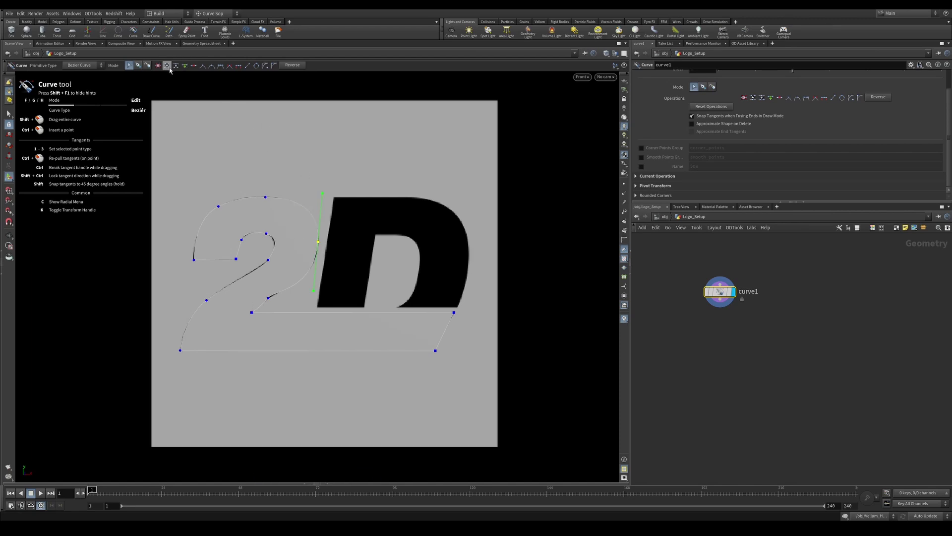
- Cut the 2's outline at the rightmost point of its bowl and fuse the separated end points back together
{"action": "key", "text": "Escape"}
{"action": "key", "text": "Return"}
{"action": "left_click_drag", "start_coordinate": [309, 260], "coordinate": [355, 245]}
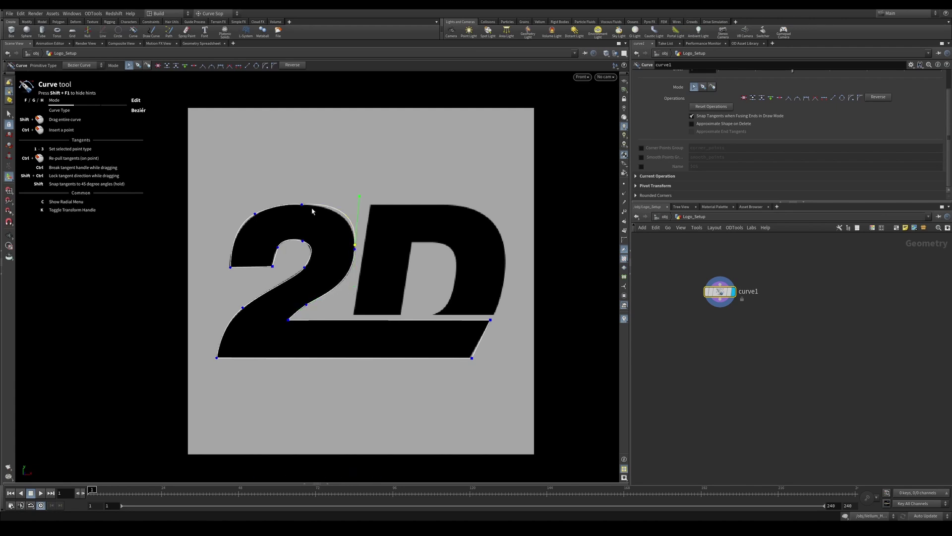
{"action": "left_click", "coordinate": [307, 305]}
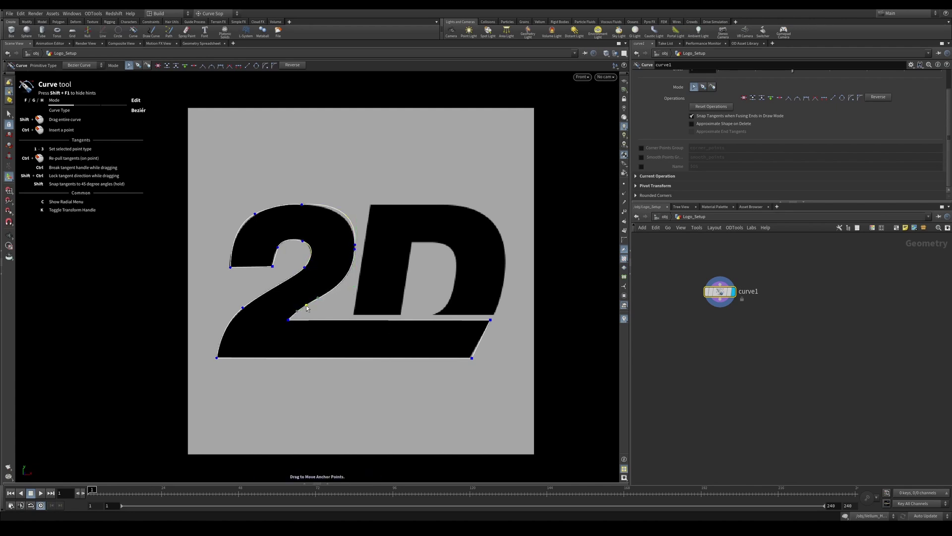
{"action": "left_click", "coordinate": [175, 67]}
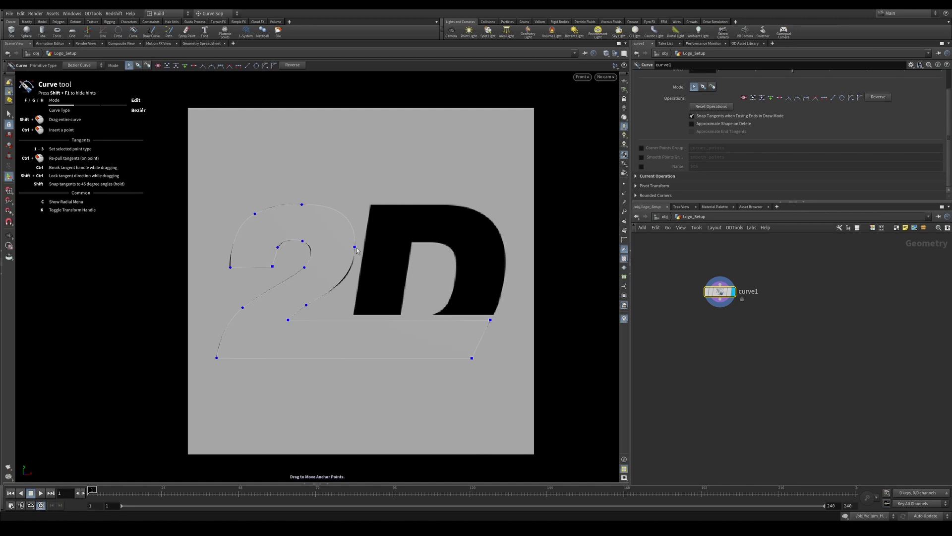
- Select the left corner point of the 2 and undo the last two edits
{"action": "left_click", "coordinate": [230, 267]}
{"action": "key", "text": "ctrl+z"}
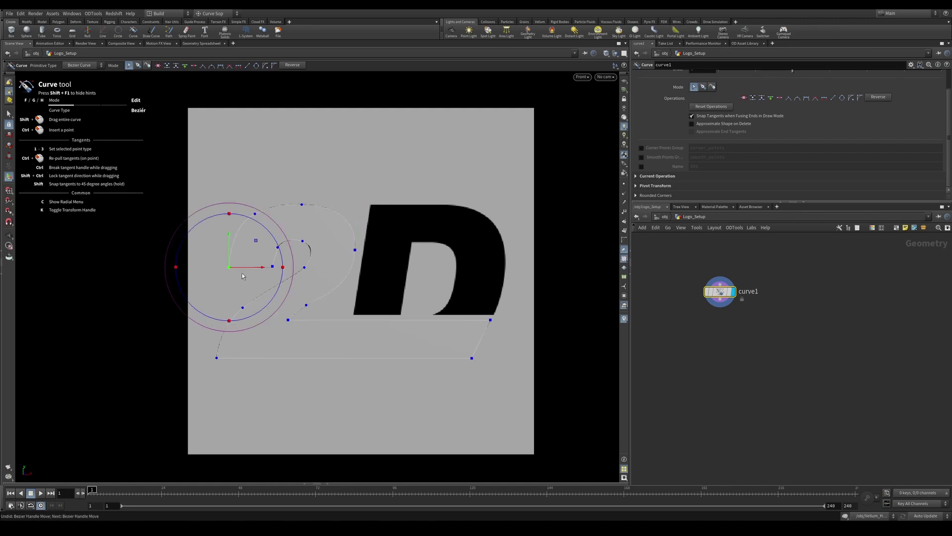
{"action": "key", "text": "ctrl+z"}
- Trace the logo's D as a second closed Bézier curve in Draw mode, and select the upper point of its inner curve
{"action": "key", "text": "g"}
{"action": "left_click", "coordinate": [371, 204]}
{"action": "left_click_drag", "start_coordinate": [451, 205], "coordinate": [504, 245]}
{"action": "left_click", "coordinate": [494, 313]}
{"action": "left_click_drag", "start_coordinate": [434, 313], "coordinate": [458, 272]}
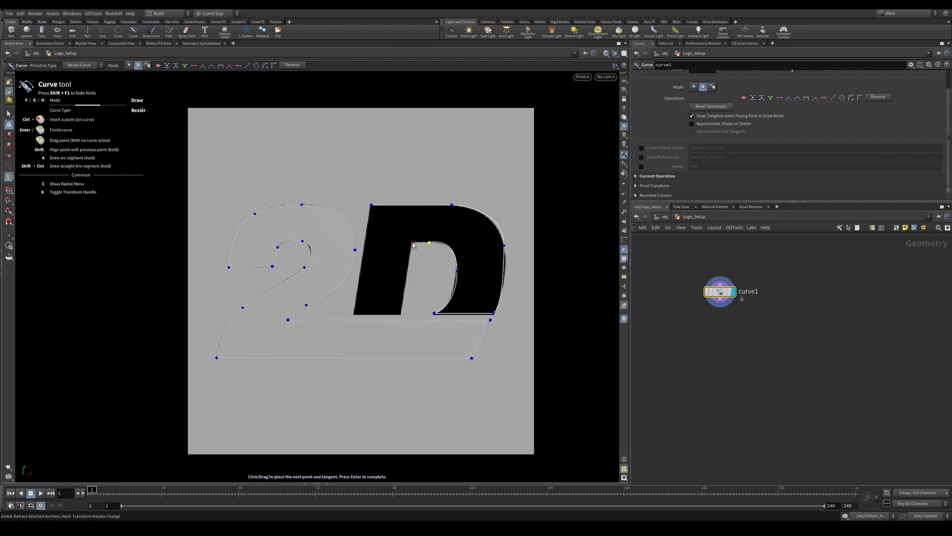
{"action": "left_click", "coordinate": [353, 313]}
{"action": "left_click", "coordinate": [431, 246]}
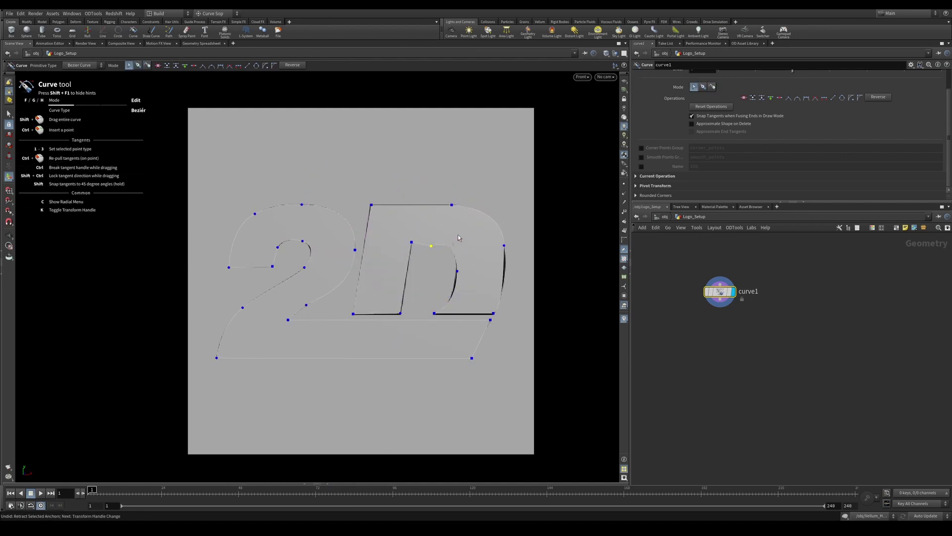
- Adjust the D's lower inner corner point and the rightmost point of its bowl to fit the logo's outline
{"action": "left_click", "coordinate": [433, 314]}
{"action": "left_click", "coordinate": [504, 246]}
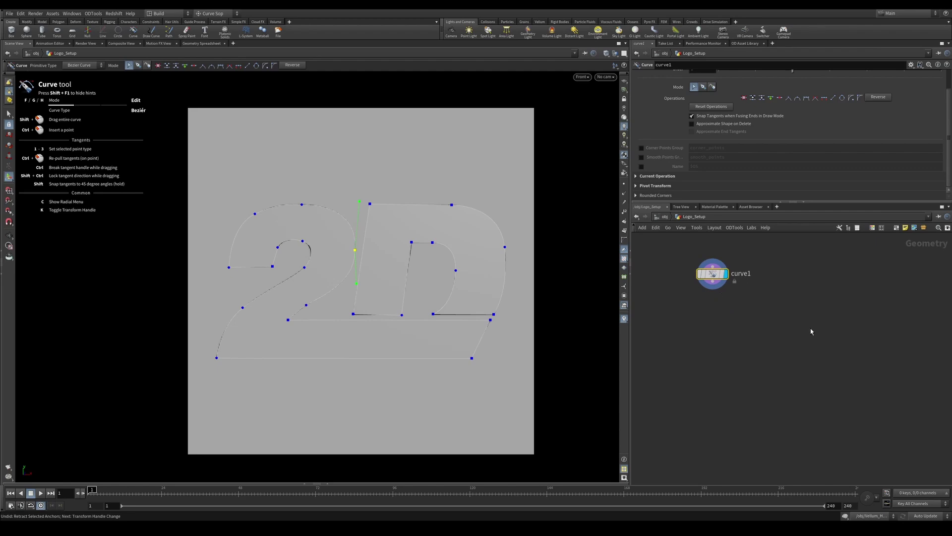
- Add a Convert node after the traced curve, converting all types to Polygon, with a reduced U level of detail
{"action": "key", "text": "Tab"}
{"action": "type", "text": "convert"}
{"action": "key", "text": "Return"}
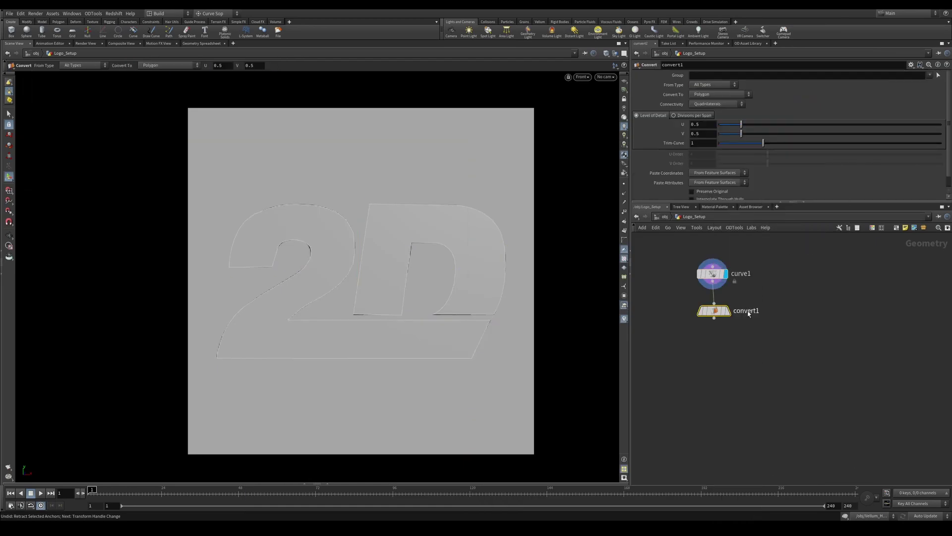
{"action": "left_click", "coordinate": [733, 314]}
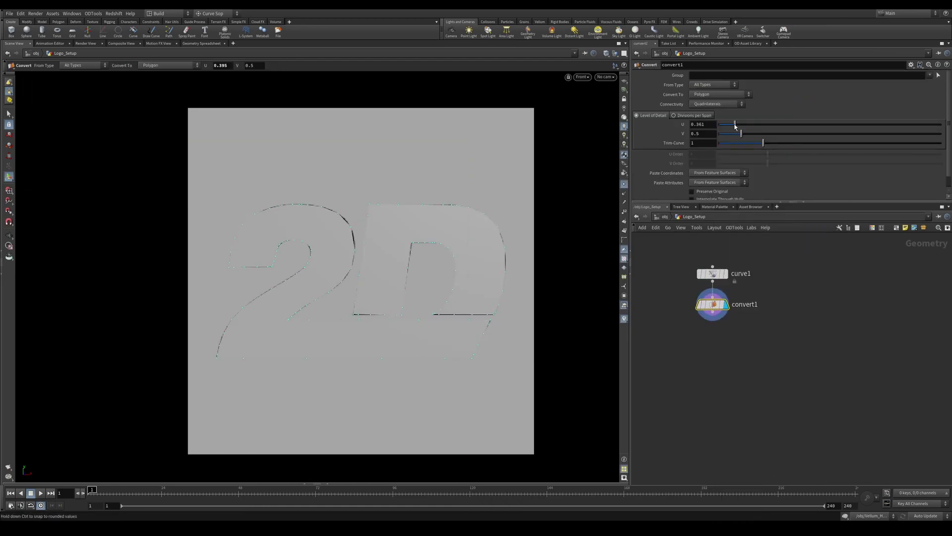
{"action": "left_click_drag", "start_coordinate": [713, 304], "coordinate": [716, 355]}
- Add a Resample node on a separate branch from the traced curve
{"action": "key", "text": "Tab"}
{"action": "type", "text": "resample"}
{"action": "key", "text": "Return"}
{"action": "left_click", "coordinate": [701, 323]}
- Turn off the grey background image in the viewport's display options
{"action": "key", "text": "d"}
{"action": "left_click", "coordinate": [283, 235]}
{"action": "left_click", "coordinate": [543, 197]}
- Add a PolyExtrude node after the Convert node, with a distance of about 0.043 and the back output enabled
{"action": "key", "text": "Tab"}
{"action": "type", "text": "polyextrude"}
{"action": "key", "text": "Return"}
{"action": "left_click", "coordinate": [734, 377]}
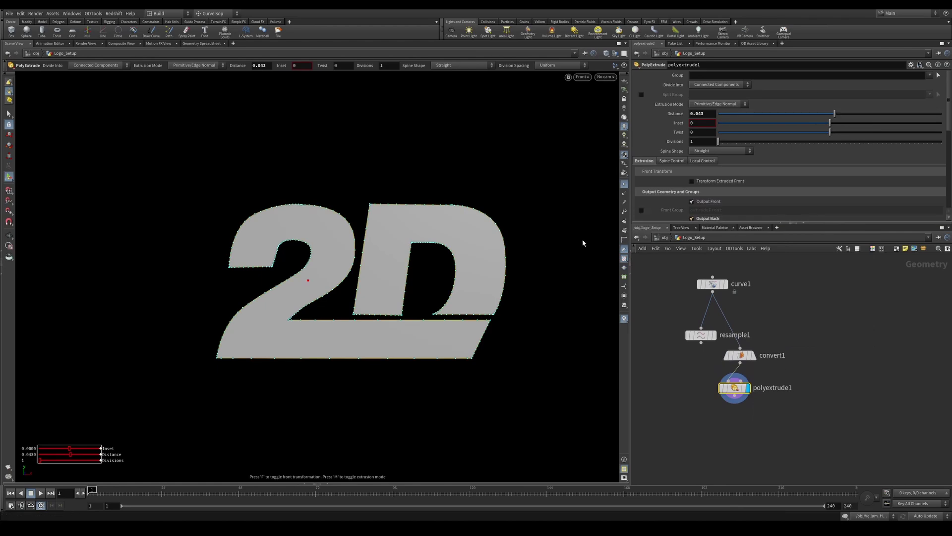
- Add a PolyBevel node after the extrusion, ignoring flat edges up to 25.5 degrees, with a round bevel distance of about 0.02
{"action": "key", "text": "Tab"}
{"action": "type", "text": "polybevel"}
{"action": "key", "text": "Return"}
{"action": "left_click", "coordinate": [730, 418]}
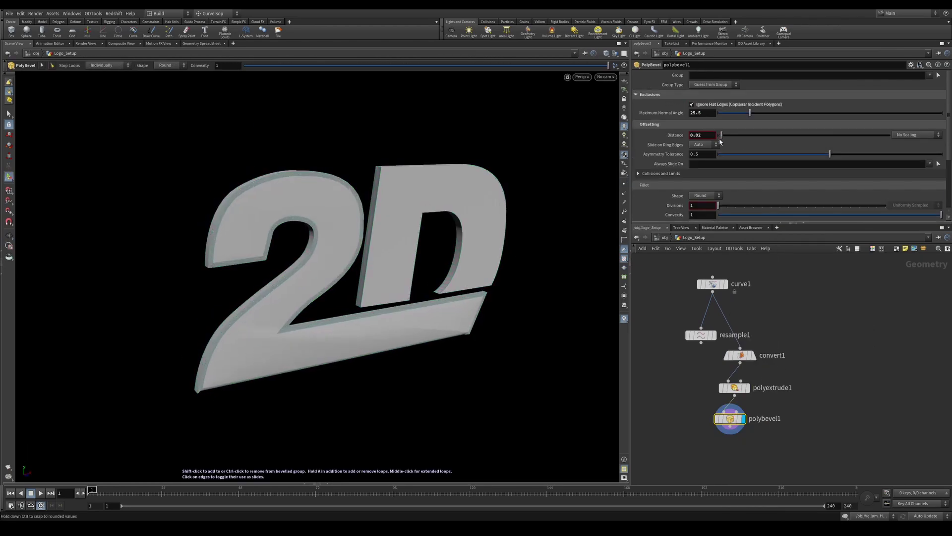
{"action": "scroll", "coordinate": [384, 248], "scroll_direction": "up", "scroll_amount": 5}
{"action": "scroll", "coordinate": [384, 249], "scroll_direction": "down", "scroll_amount": 5}
- Add a Normal node after the PolyBevel node
{"action": "key", "text": "Tab"}
{"action": "type", "text": "normal"}
{"action": "key", "text": "Return"}
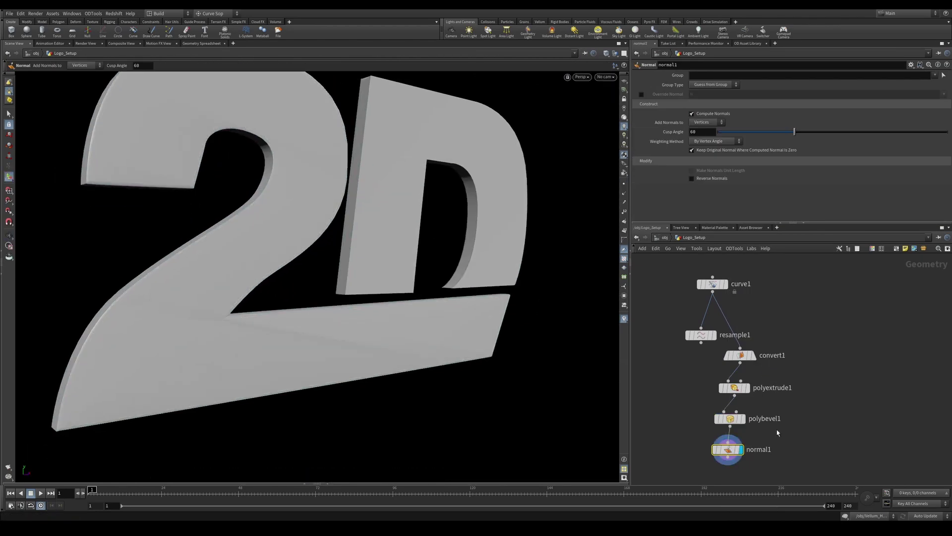
- Set the Convert node's U level of detail to about 0.377 and select the Curve node
{"action": "left_click", "coordinate": [753, 355]}
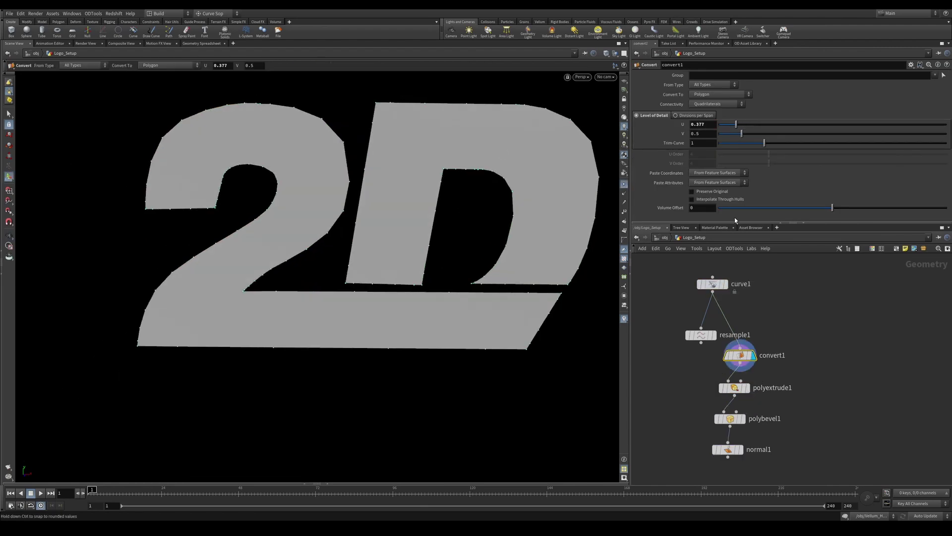
{"action": "left_click", "coordinate": [715, 284]}
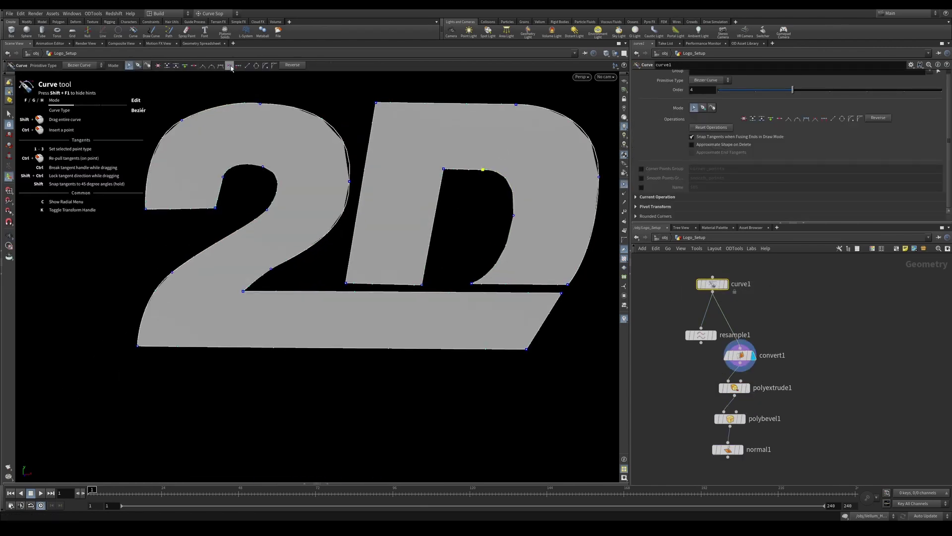
- Display the Normal node's result and examine the bevelled 3D logo from several angles
{"action": "middle_click_drag", "start_coordinate": [799, 308], "coordinate": [796, 257]}
{"action": "left_click", "coordinate": [723, 398]}
{"action": "left_click", "coordinate": [738, 398]}
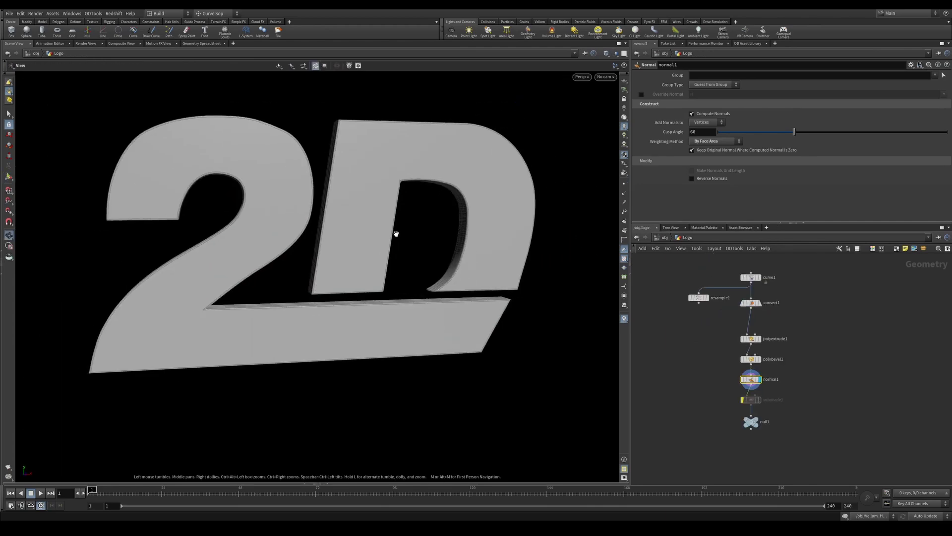
{"action": "left_click_drag", "start_coordinate": [395, 229], "coordinate": [337, 228]}
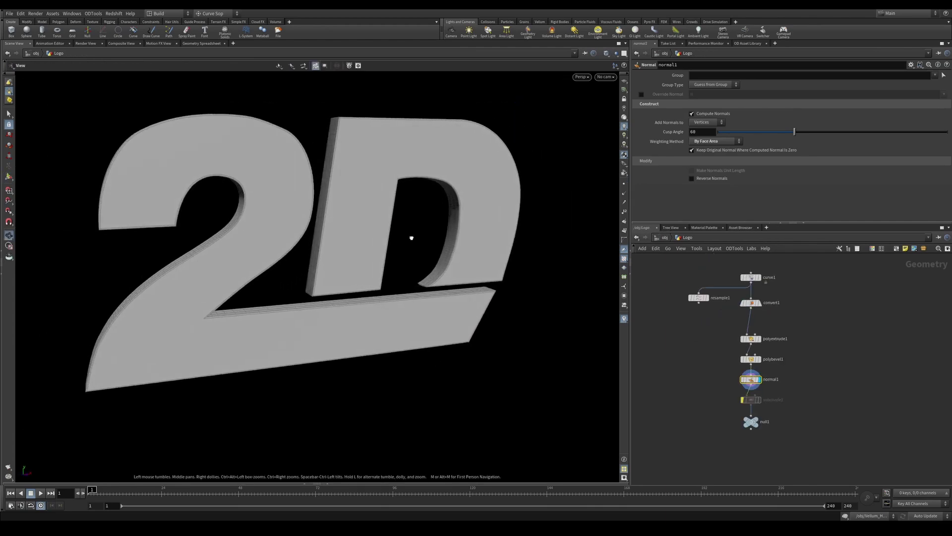
{"action": "left_click_drag", "start_coordinate": [409, 237], "coordinate": [404, 164]}
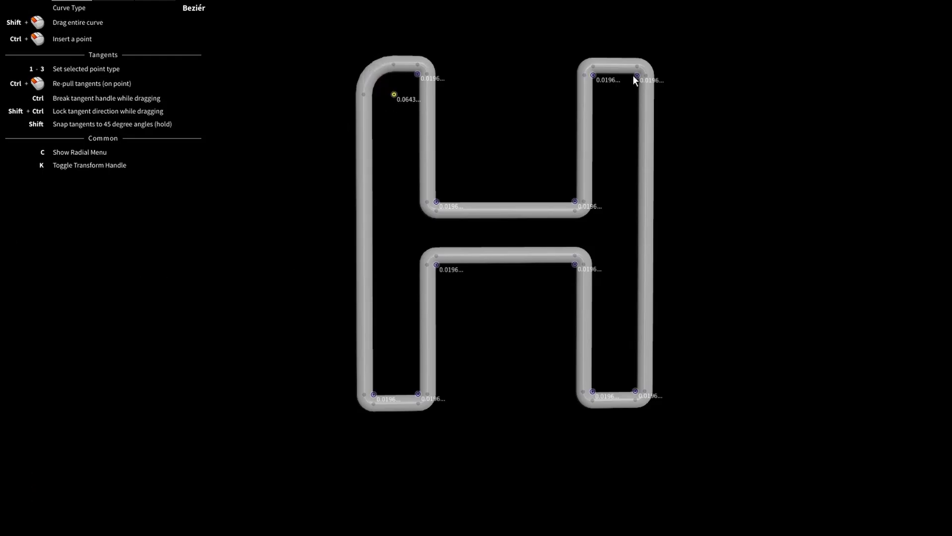
- Adjust the corner rounding at the upper right of the H-shaped tube curve
{"action": "left_click_drag", "start_coordinate": [484, 124], "coordinate": [462, 110]}
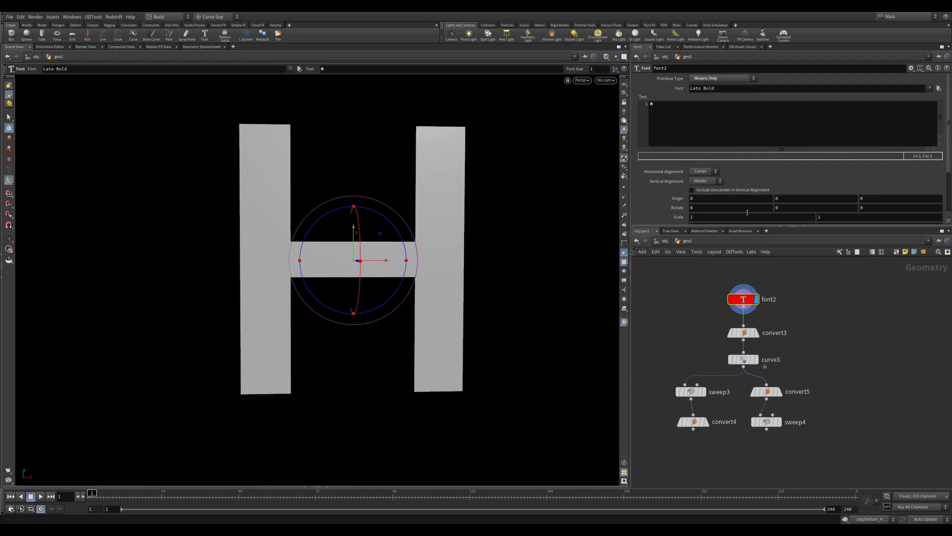
- Convert the H font geometry to Bezier Curve in the Convert node below the Font node
{"action": "left_click", "coordinate": [743, 333]}
{"action": "left_click", "coordinate": [745, 98]}
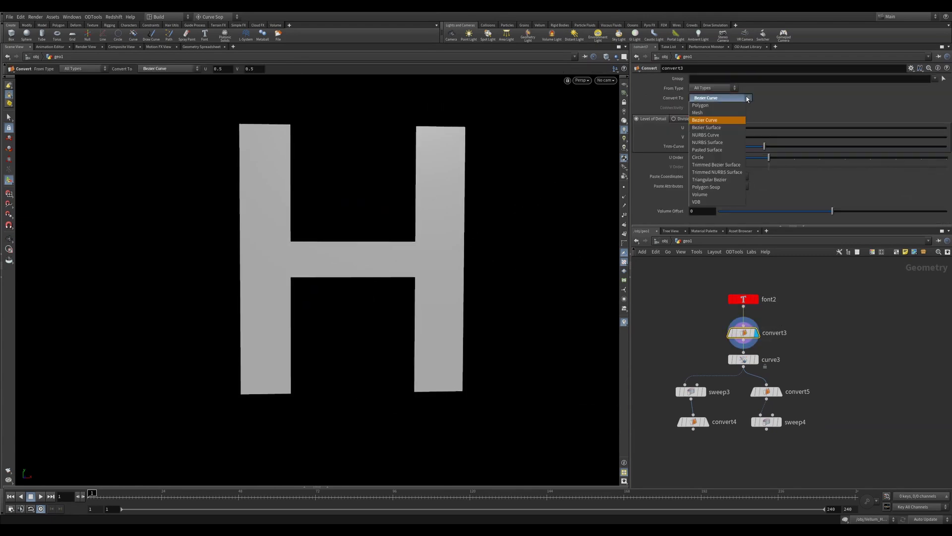
{"action": "left_click", "coordinate": [727, 120]}
{"action": "middle_click_drag", "start_coordinate": [818, 322], "coordinate": [819, 315]}
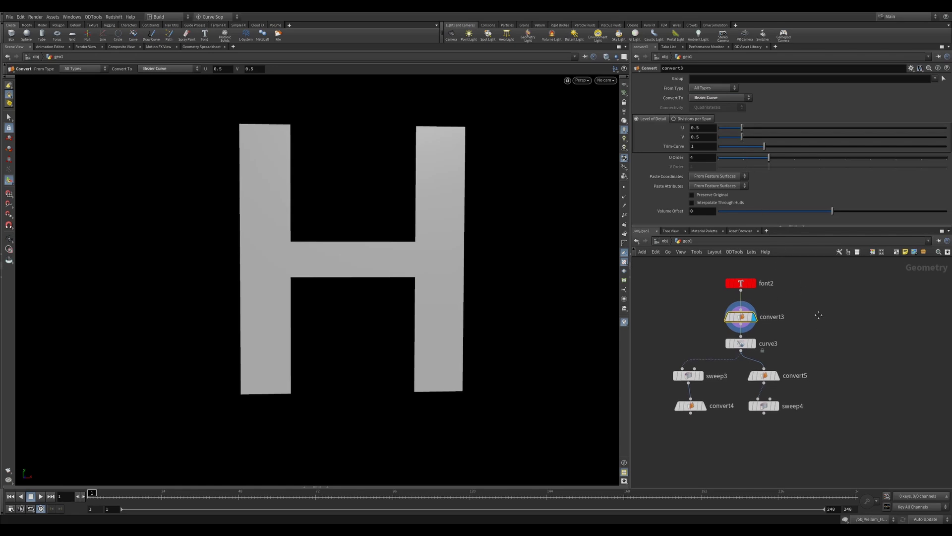
- Edit the upper inner corner of the H's left stem in the Curve node and display the converted sweep
{"action": "left_click", "coordinate": [744, 344]}
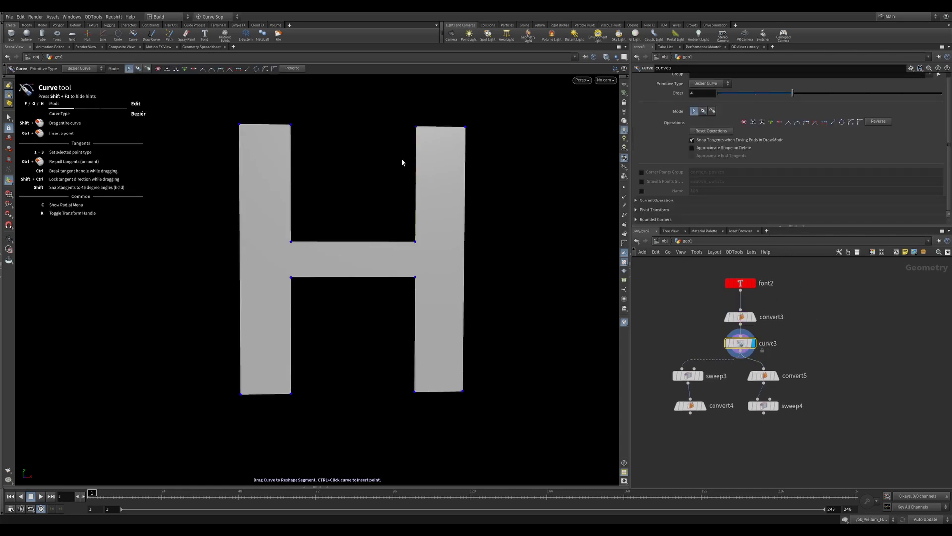
{"action": "left_click_drag", "start_coordinate": [286, 124], "coordinate": [258, 126]}
{"action": "right_click", "coordinate": [265, 186]}
{"action": "left_click", "coordinate": [293, 335]}
{"action": "left_click", "coordinate": [692, 405]}
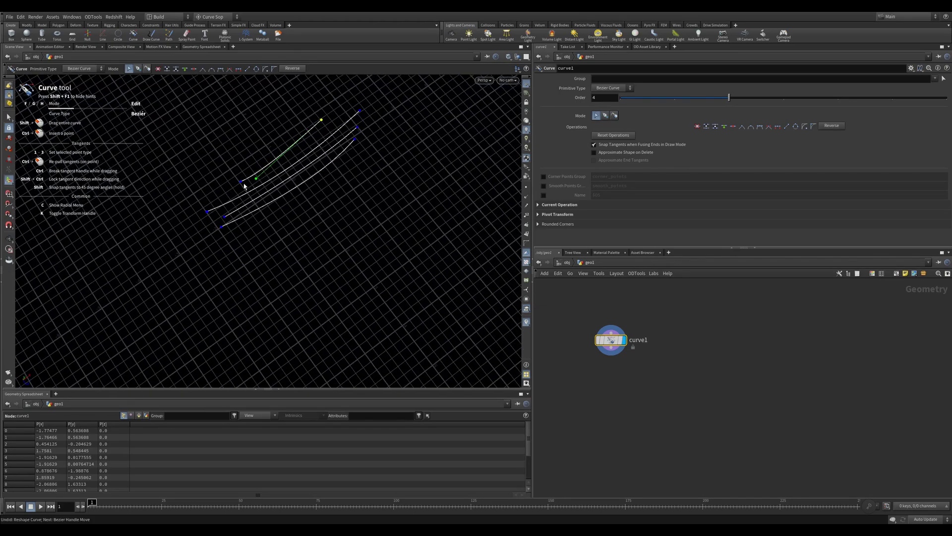
- Move the left end point of the uppermost Bézier curve, and array the converted curves as four copies offset along Z
{"action": "left_click_drag", "start_coordinate": [243, 185], "coordinate": [228, 219]}
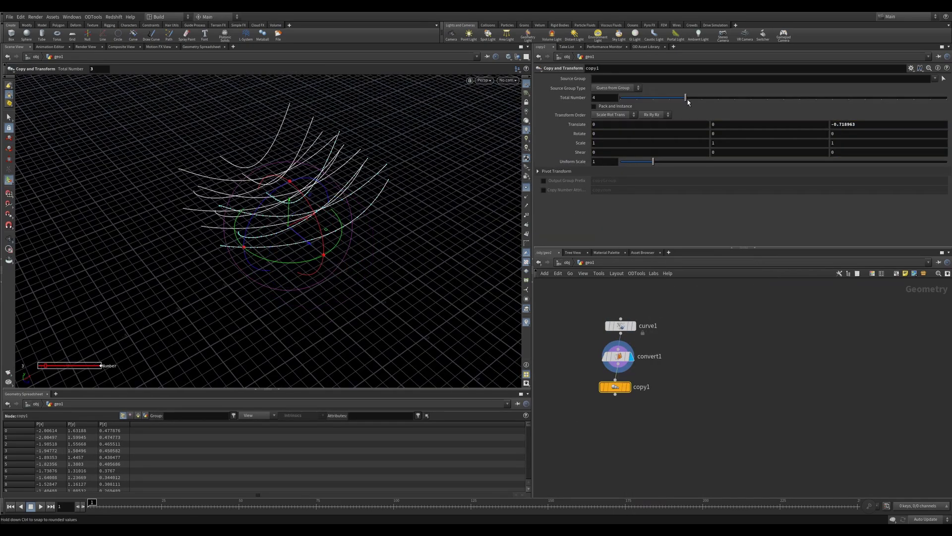
{"action": "middle_click_drag", "start_coordinate": [865, 137], "coordinate": [874, 124]}
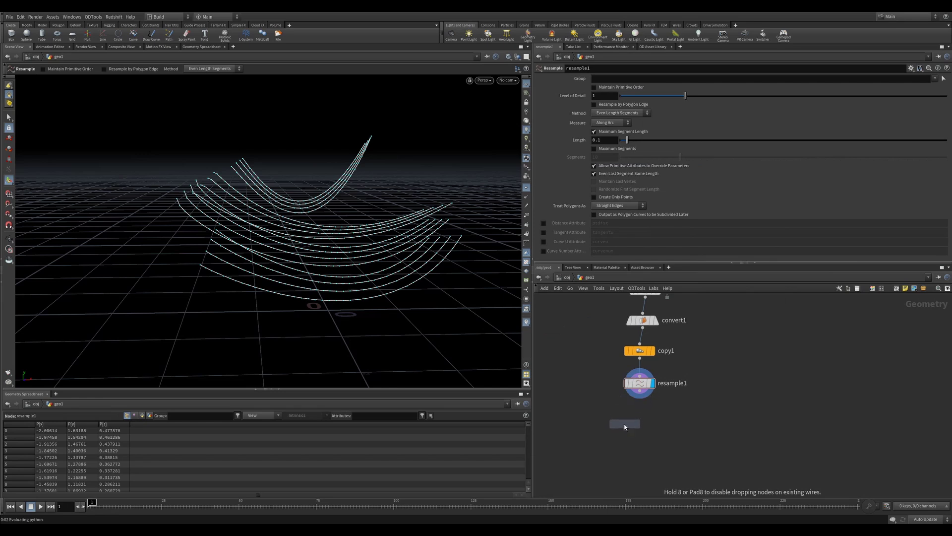
{"action": "left_click", "coordinate": [626, 425]}
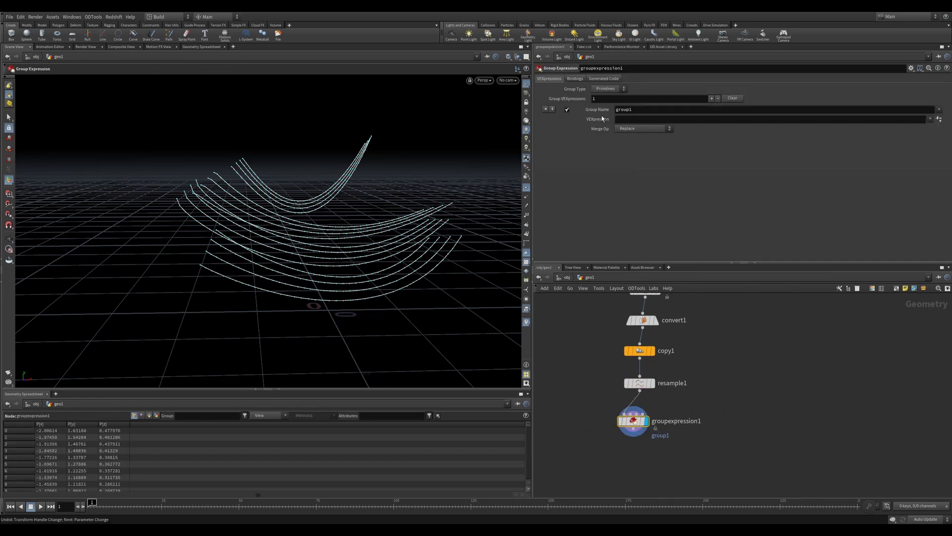
{"action": "left_click", "coordinate": [938, 119]}
{"action": "left_click", "coordinate": [897, 231]}
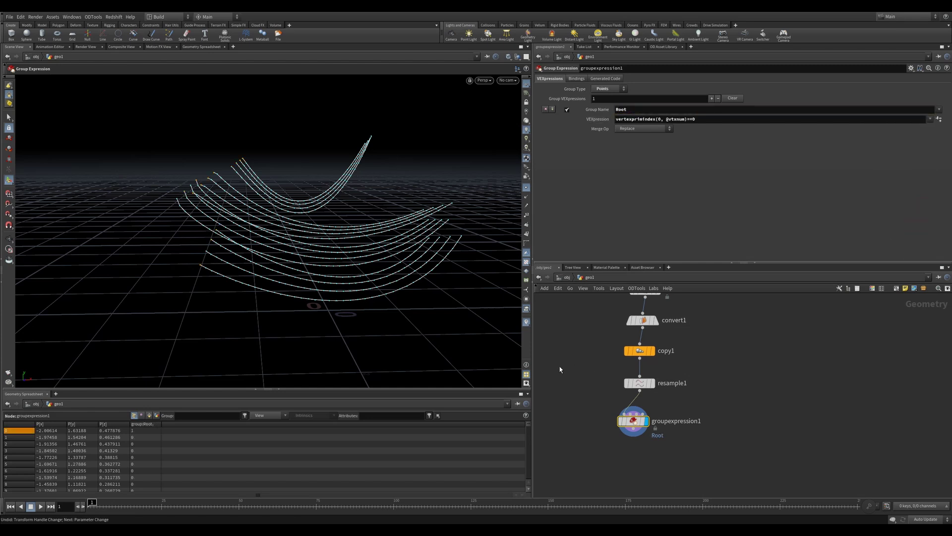
- Enable the curveu Curve U attribute on the Resample node and check the Group Expression node's geometry information
{"action": "mouse_move", "coordinate": [601, 372]}
{"action": "middle_mouse_down"}
{"action": "mouse_move", "coordinate": [638, 331]}
{"action": "mouse_move", "coordinate": [596, 357]}
{"action": "middle_mouse_up"}
{"action": "left_click", "coordinate": [677, 343]}
{"action": "left_click", "coordinate": [544, 242]}
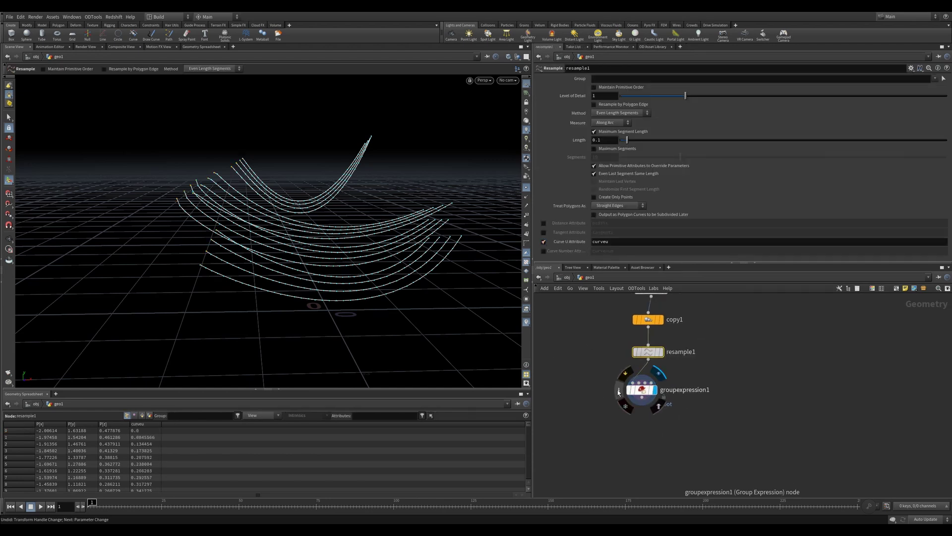
{"action": "left_click", "coordinate": [619, 390]}
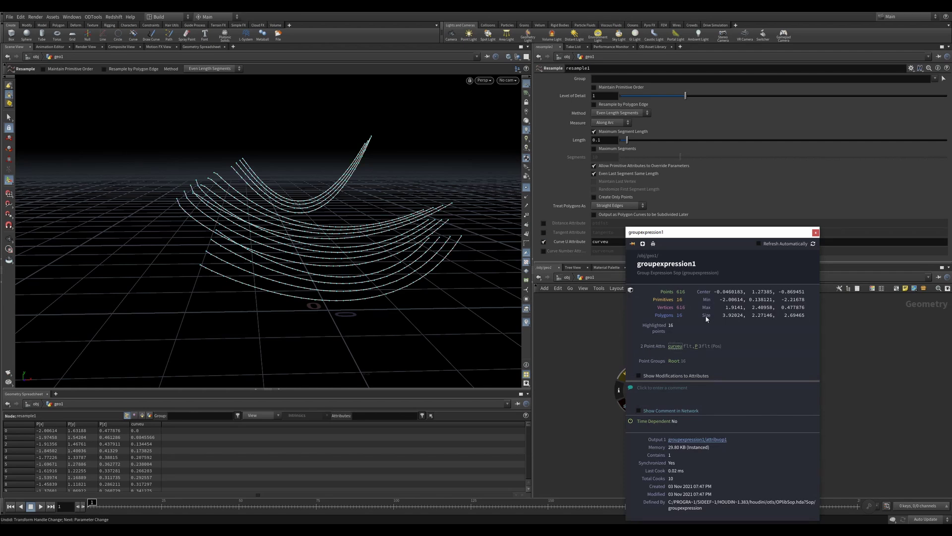
{"action": "left_click", "coordinate": [816, 232]}
{"action": "left_click", "coordinate": [648, 422]}
{"action": "left_click", "coordinate": [646, 411]}
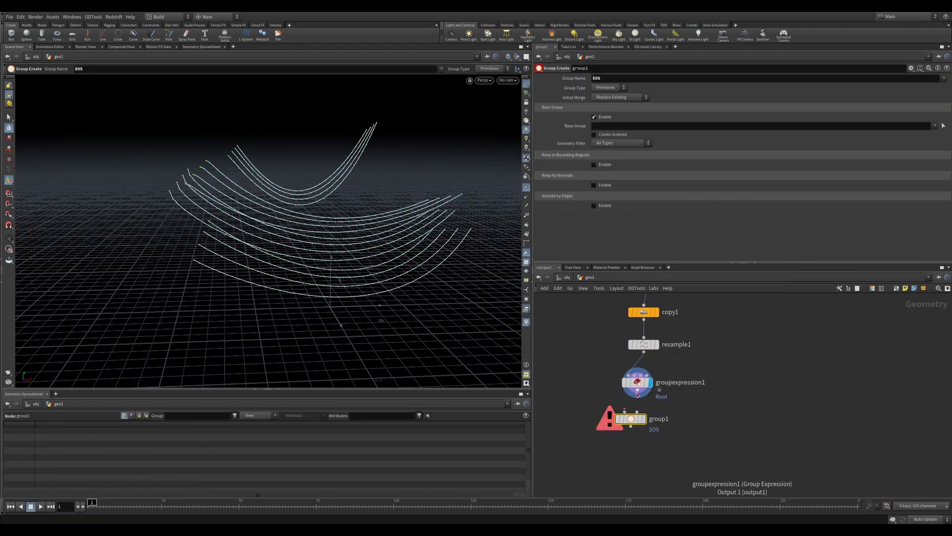
{"action": "left_click", "coordinate": [609, 88]}
{"action": "left_click", "coordinate": [607, 97]}
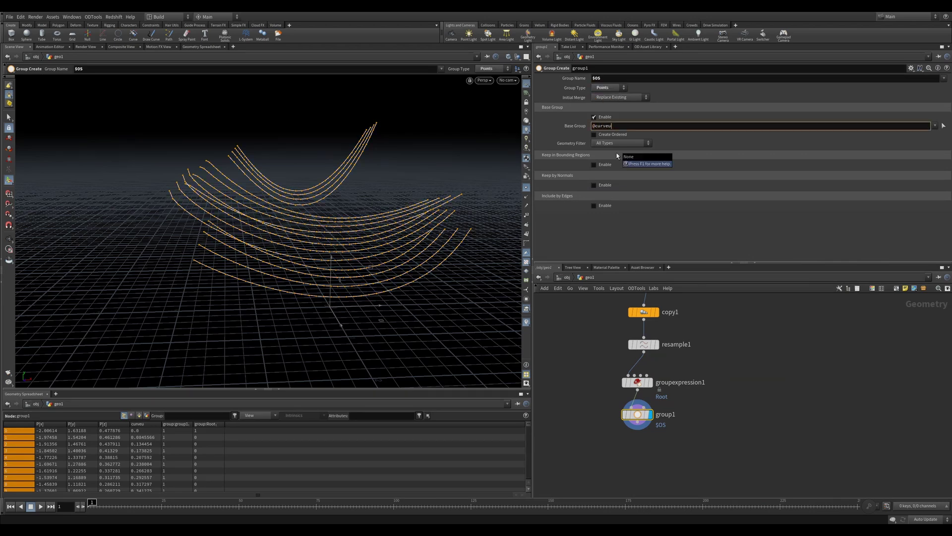
{"action": "type", "text": "@curveu=1"}
{"action": "key", "text": "Return"}
{"action": "left_click_drag", "start_coordinate": [470, 259], "coordinate": [521, 292], "text": "alt"}
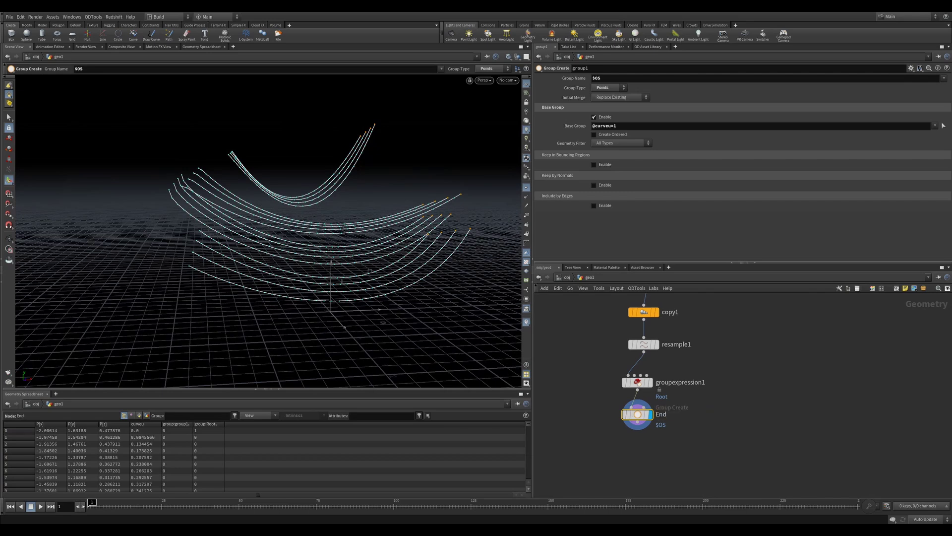
- Add a Vellum hair constraints node after the End group and set its pin points to End Root
{"action": "middle_click_drag", "start_coordinate": [690, 419], "coordinate": [684, 391]}
{"action": "key", "text": "Tab"}
{"action": "type", "text": "vel ha"}
{"action": "key", "text": "Return"}
{"action": "left_click", "coordinate": [626, 421]}
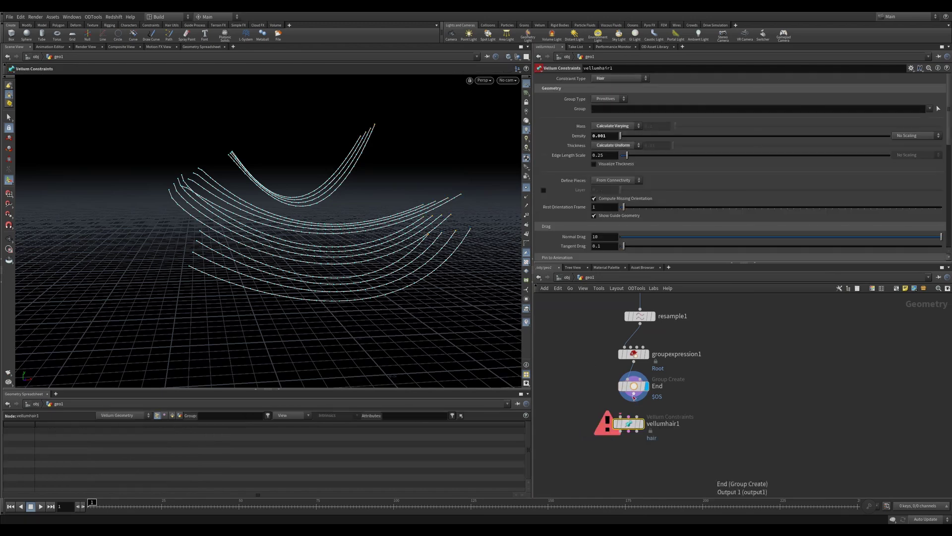
{"action": "scroll", "coordinate": [644, 133], "scroll_direction": "down", "scroll_amount": 5}
{"action": "scroll", "coordinate": [624, 200], "scroll_direction": "down", "scroll_amount": 3}
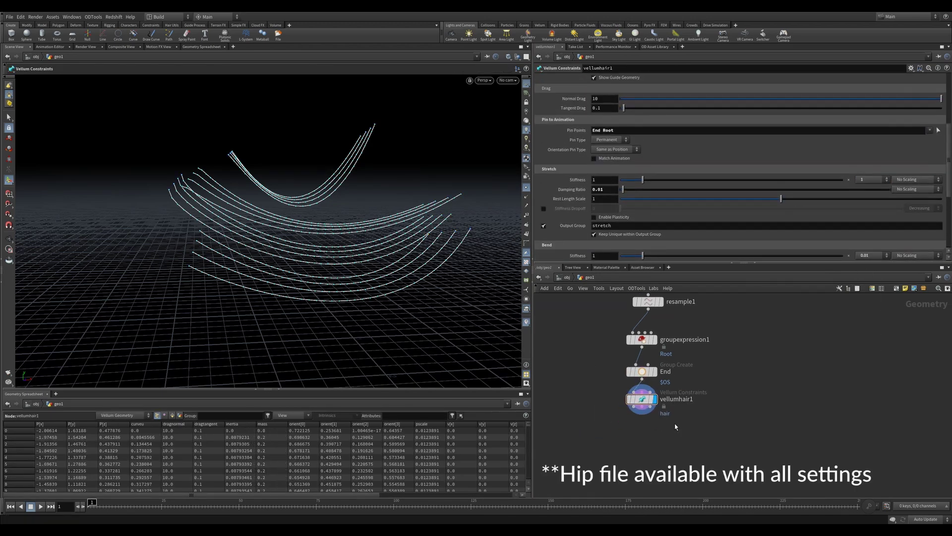
- Add a Vellum Solver node below the Vellum hair constraints
{"action": "key", "text": "Tab"}
{"action": "type", "text": "vellum solver"}
{"action": "key", "text": "Return"}
{"action": "left_click", "coordinate": [629, 433]}
- Add a Tube with a Transform node below it as the collision geometry for the hair strands
{"action": "key", "text": "Tab"}
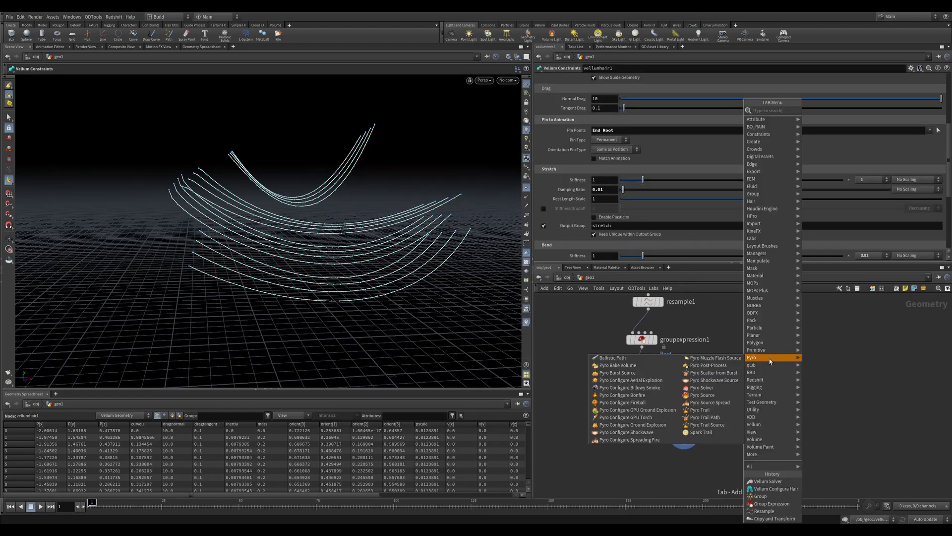
{"action": "left_click", "coordinate": [769, 358]}
{"action": "left_click_drag", "start_coordinate": [386, 234], "coordinate": [377, 258], "text": "alt"}
{"action": "key", "text": "Tab"}
{"action": "type", "text": "transform"}
{"action": "key", "text": "Return"}
{"action": "left_click", "coordinate": [749, 389]}
- Set the Vellum Solver's substeps to 4 and play the simulation of the strands falling over the tube
{"action": "left_click", "coordinate": [685, 433]}
{"action": "key", "text": "Up"}
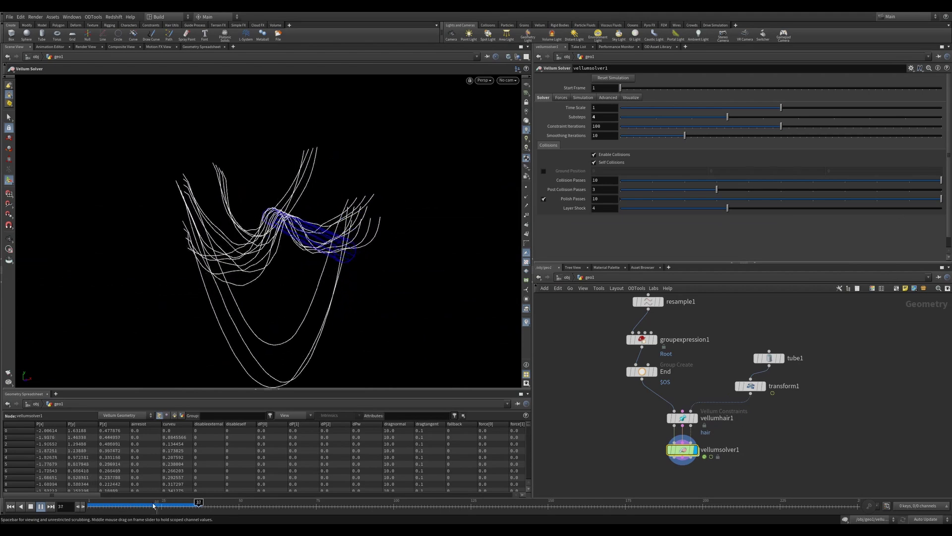
- Add a Resample node after the Vellum Solver, with length 0.05 and polygons treated as Subdivision Curves
{"action": "key", "text": "Tab"}
{"action": "type", "text": "resample"}
{"action": "key", "text": "Return"}
{"action": "left_click", "coordinate": [684, 423]}
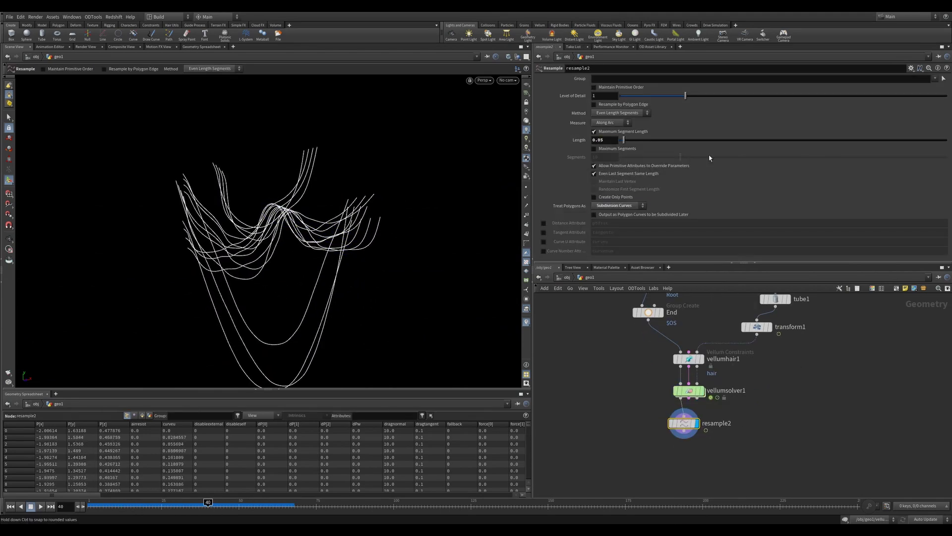
- Add a Clean node after the simulation's Resample node
{"action": "key", "text": "Tab"}
{"action": "type", "text": "clean"}
{"action": "key", "text": "Return"}
{"action": "left_click", "coordinate": [676, 454]}
- Add a Sweep node after the Clean node
{"action": "key", "text": "Tab"}
{"action": "type", "text": "polywire"}
{"action": "key", "text": "Return"}
{"action": "left_click", "coordinate": [667, 436]}
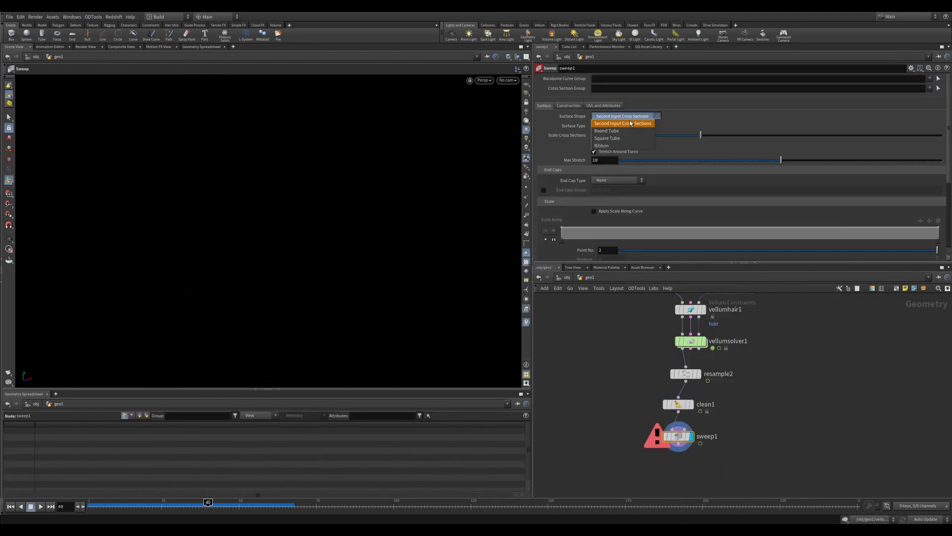